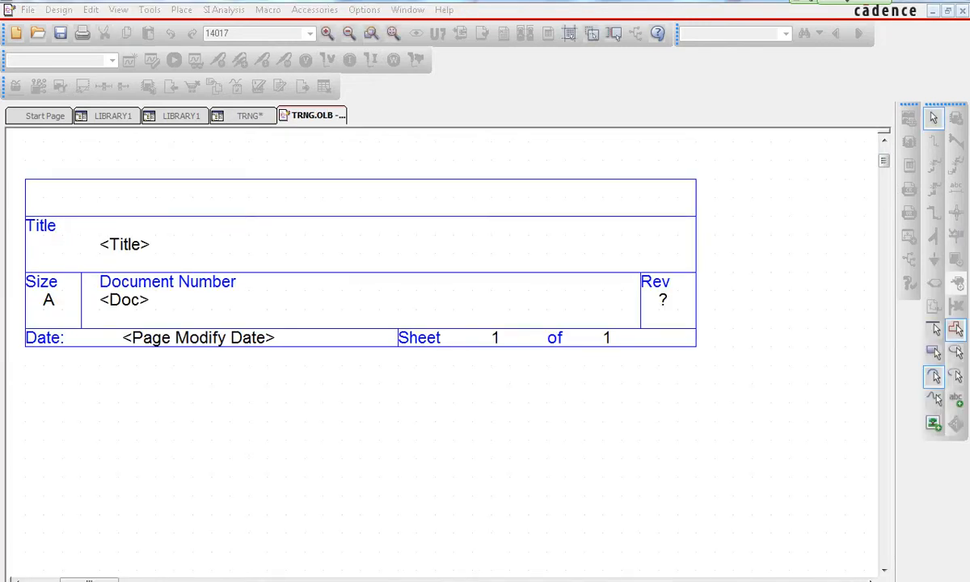
# - Open the title block's part properties and add a new property named OrgName
pyautogui.click(361, 300)
pyautogui.click(364, 10)
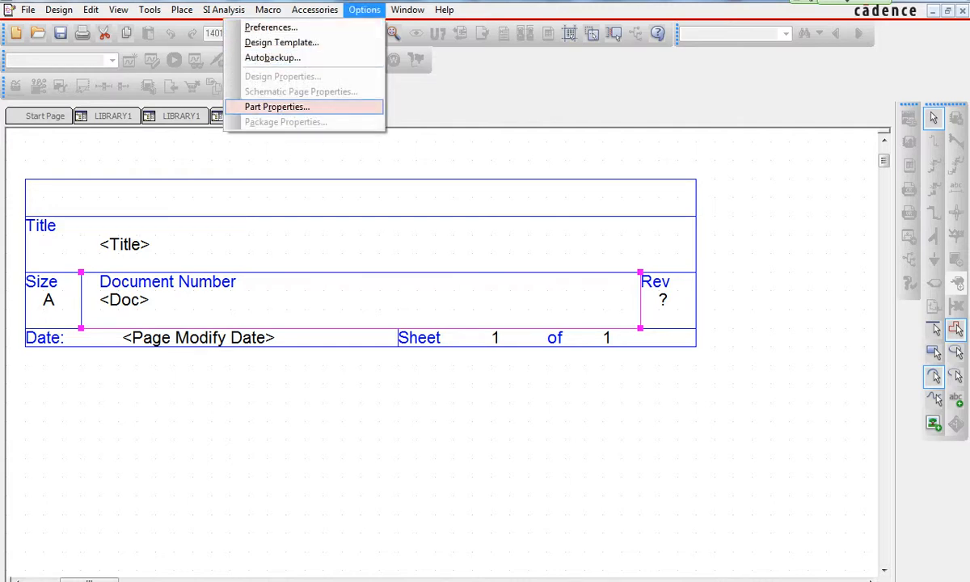
pyautogui.press('Return')
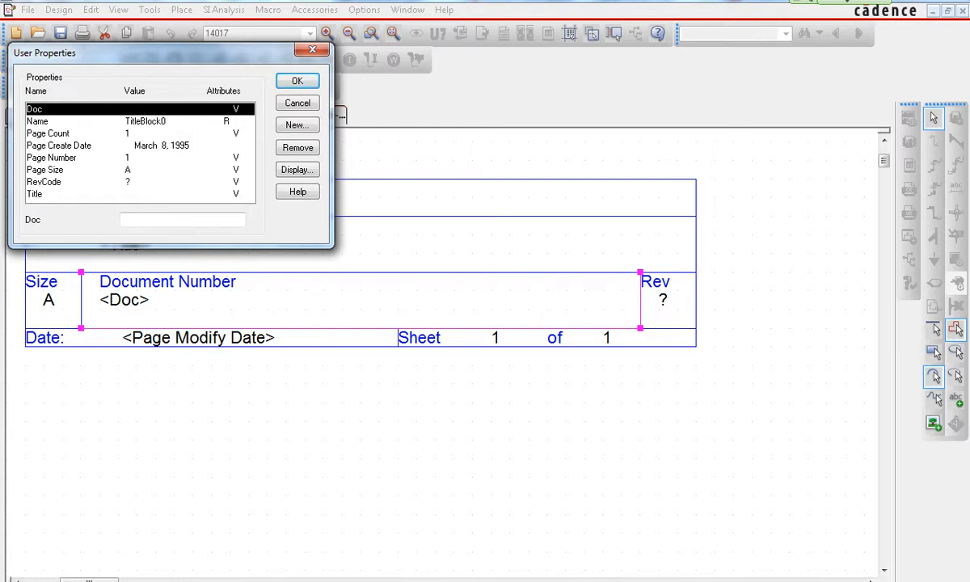
pyautogui.click(298, 125)
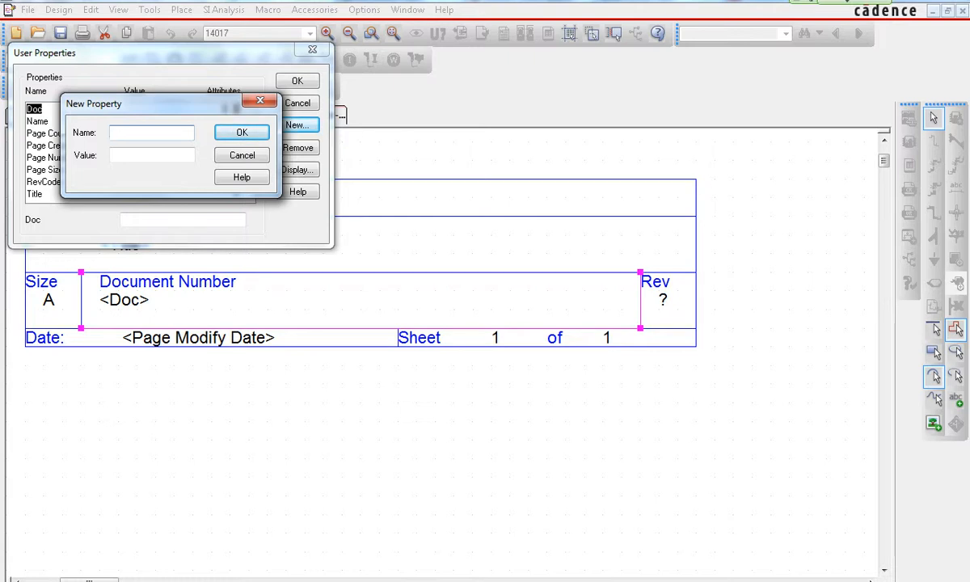
pyautogui.write('OrgName')
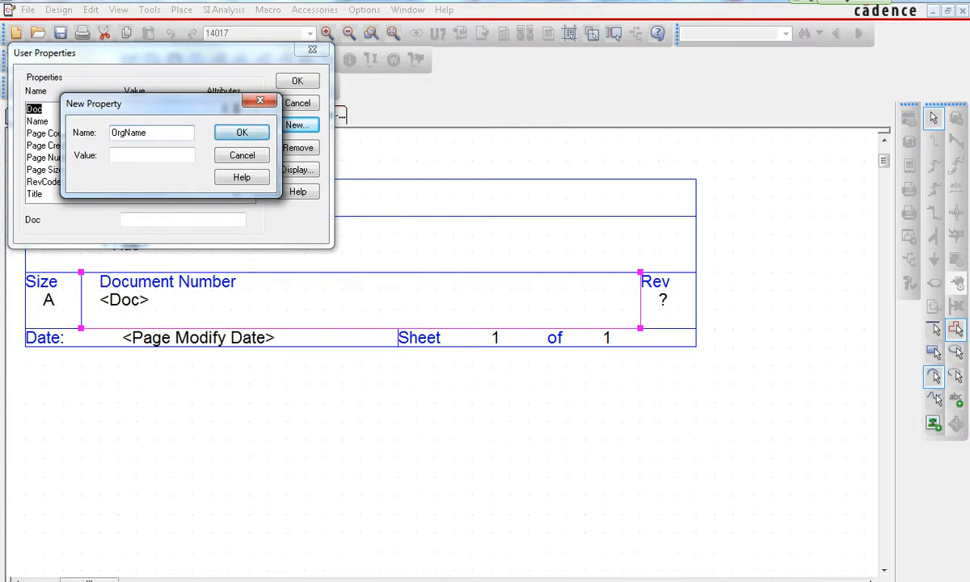
pyautogui.press('Return')
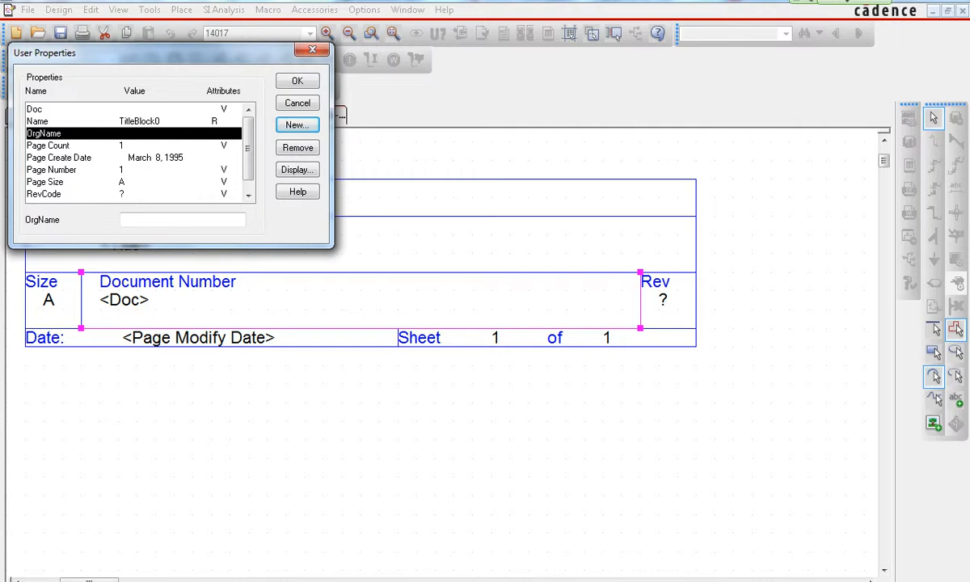
# - Set the OrgName property's display format to Value Only
pyautogui.click(183, 220)
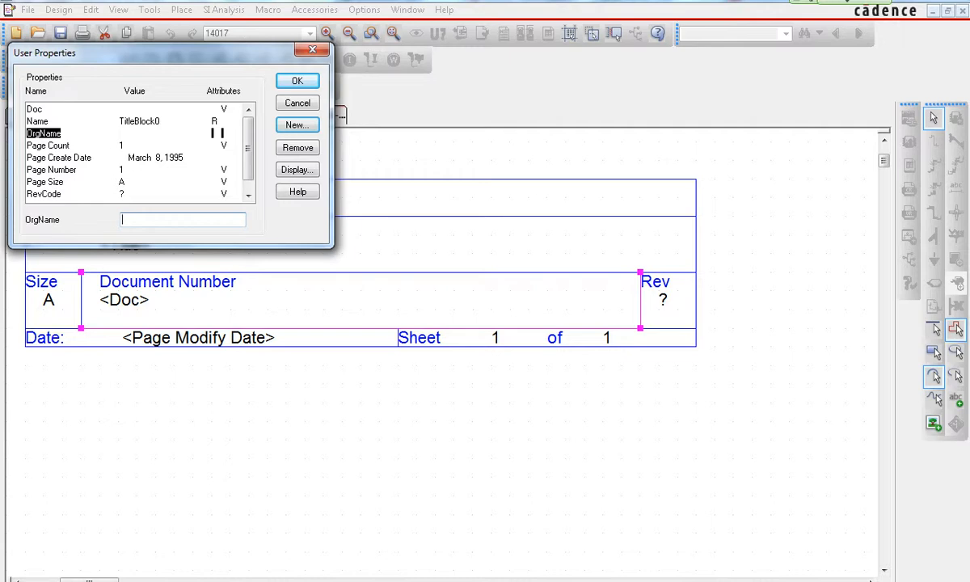
pyautogui.click(297, 170)
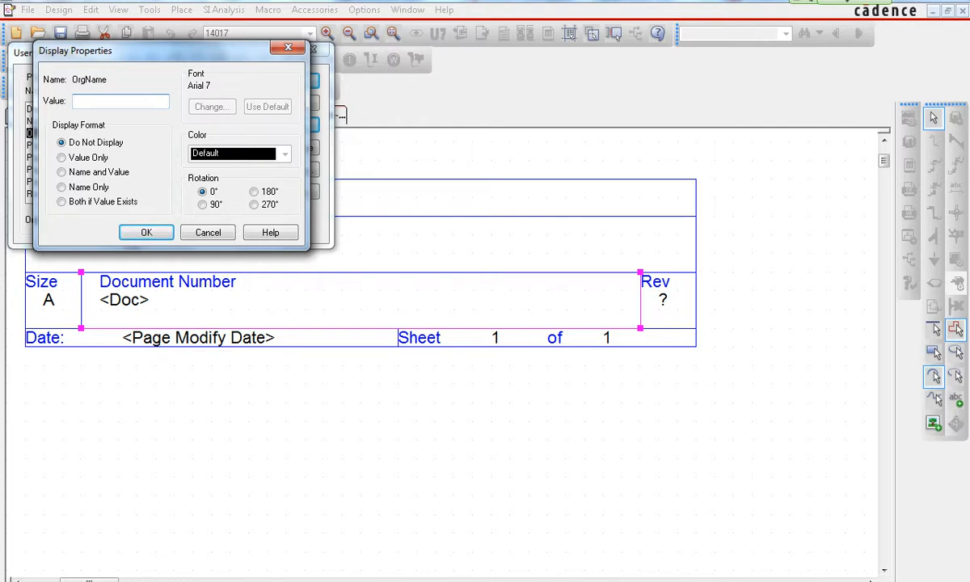
pyautogui.click(62, 157)
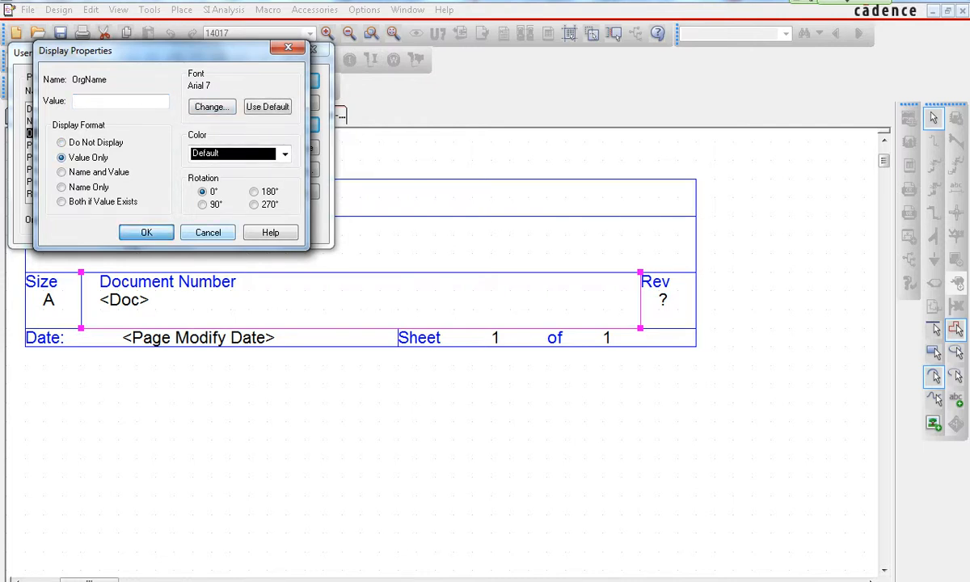
pyautogui.click(146, 232)
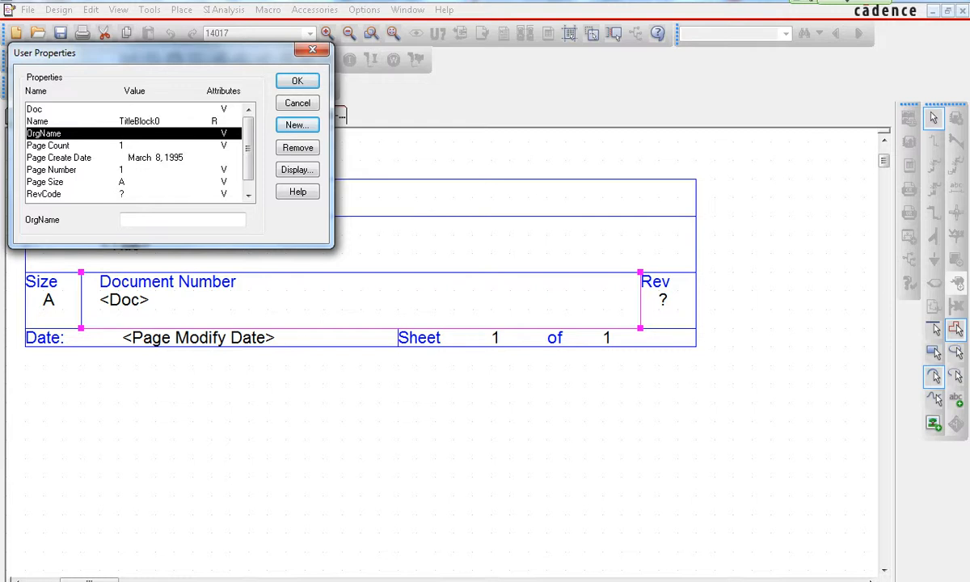
# - Add two new properties named OrgAddr1 and OrgAddr2 to the title block
pyautogui.click(296, 124)
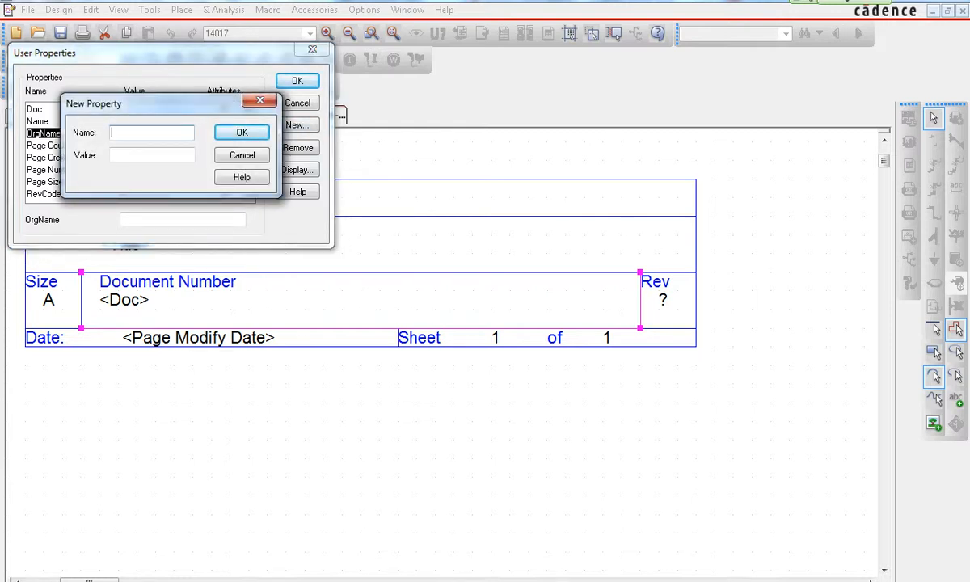
pyautogui.write('OrgAddr1')
pyautogui.press('Return')
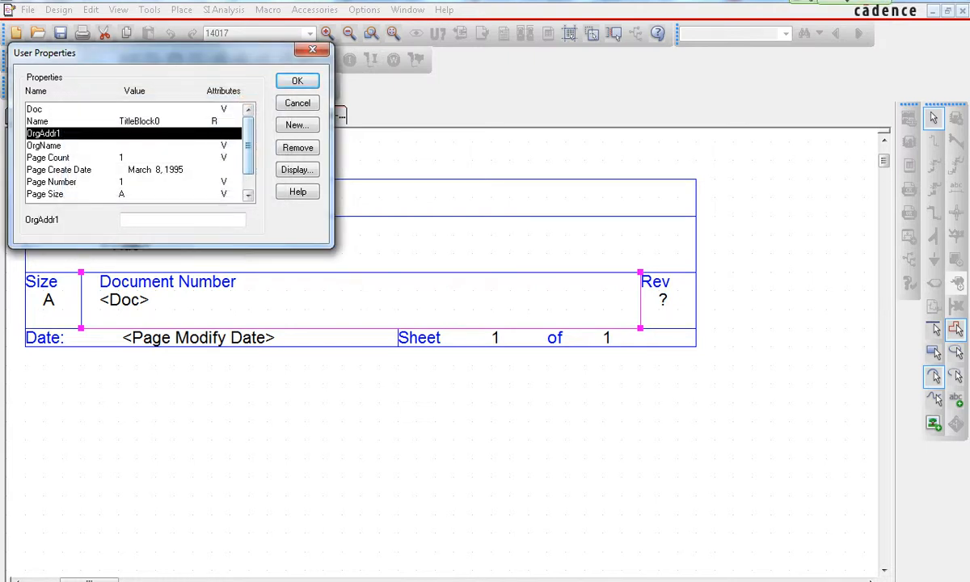
pyautogui.hotkey('alt', 'n')
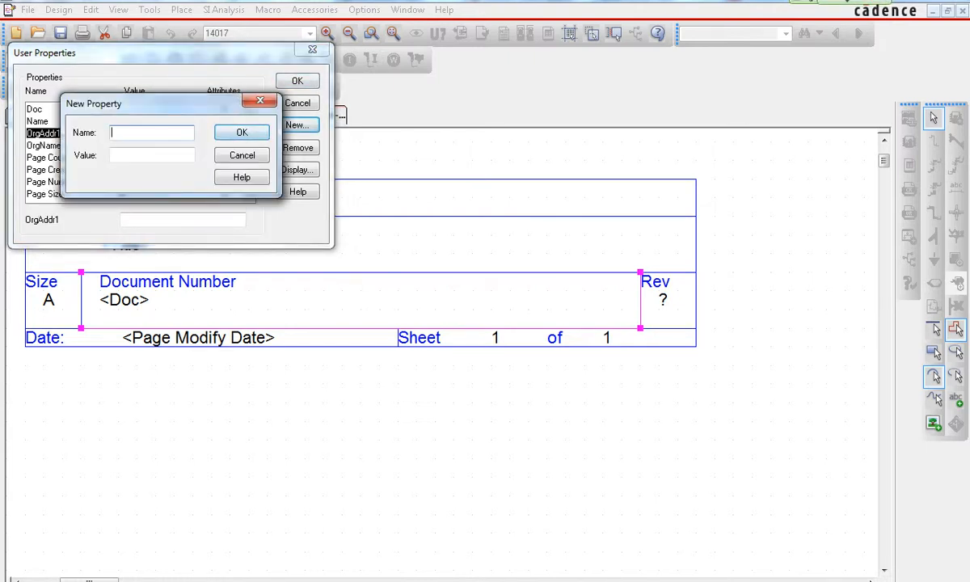
pyautogui.write('OrgAddr2')
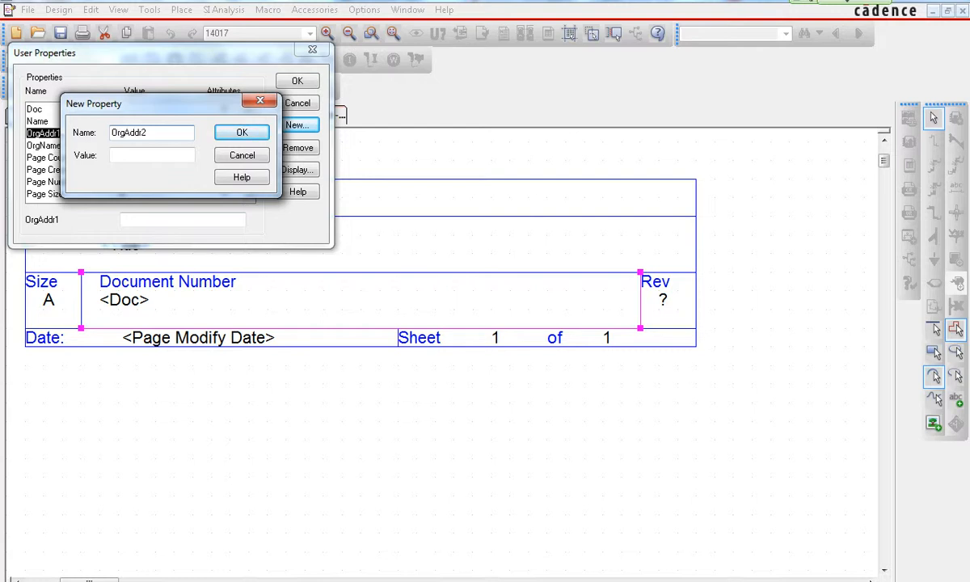
pyautogui.press('Return')
pyautogui.press('Return')
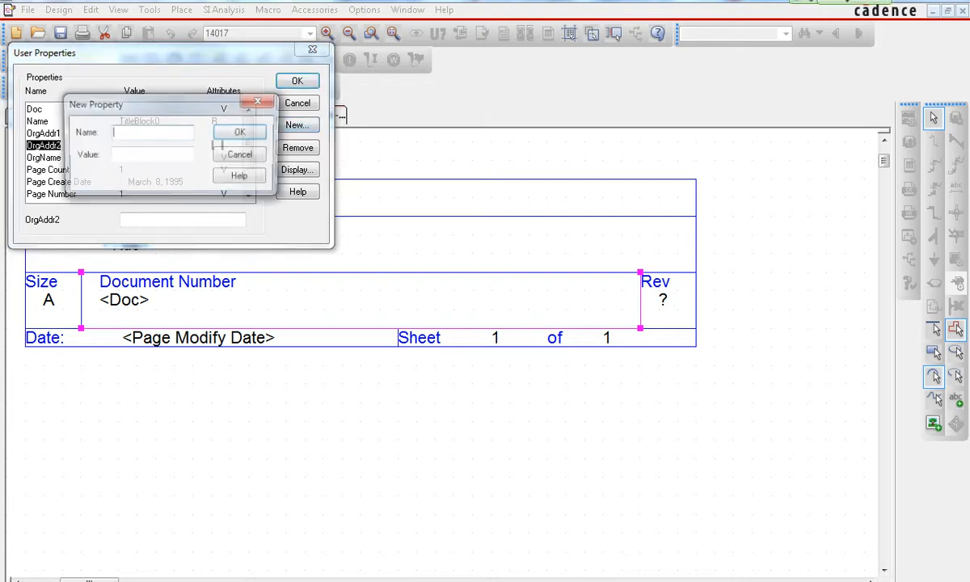
# - Add two more new properties named OrgAddr3 and OrgAddr4 to the title block
pyautogui.write('OrgA')
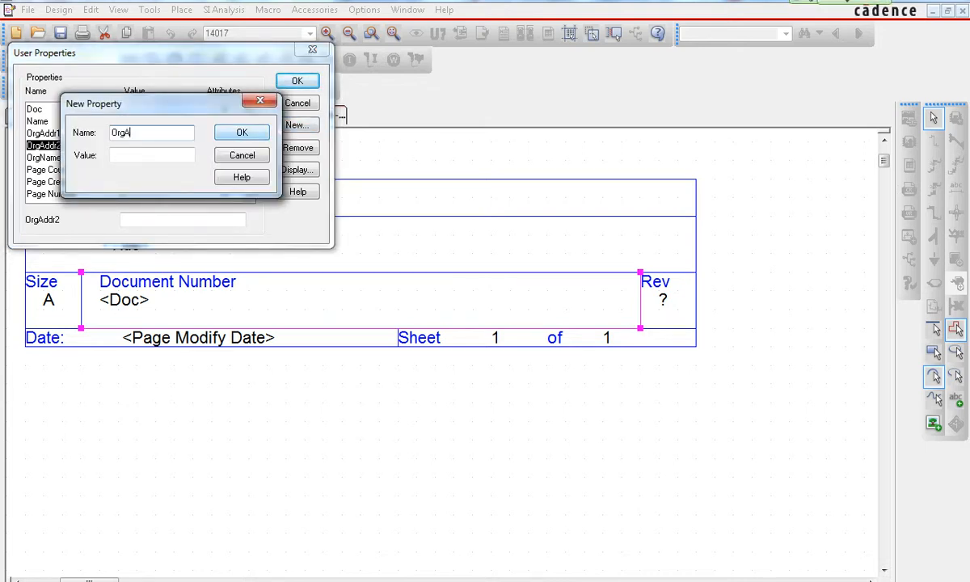
pyautogui.write('ddr3')
pyautogui.press('Return')
pyautogui.press('Return')
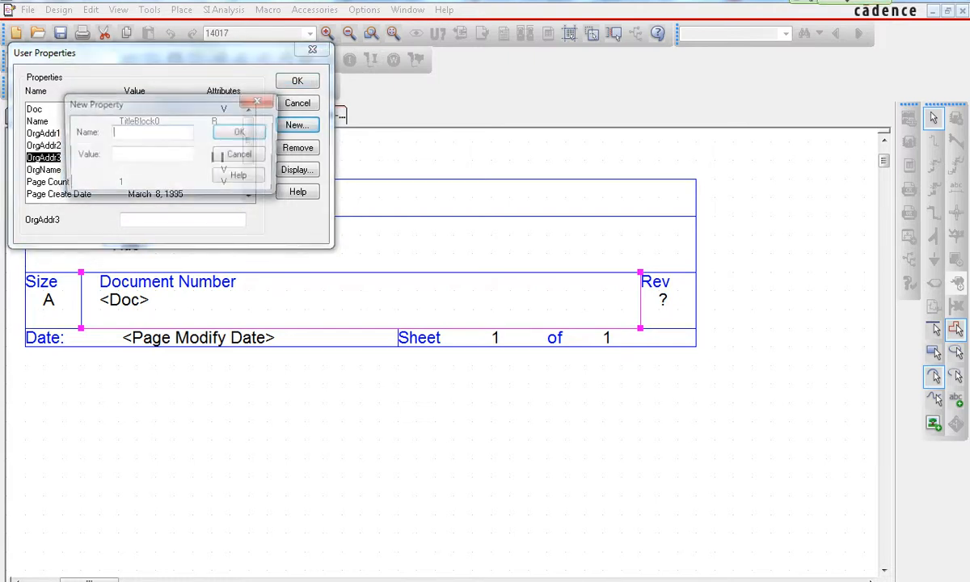
pyautogui.write('Org')
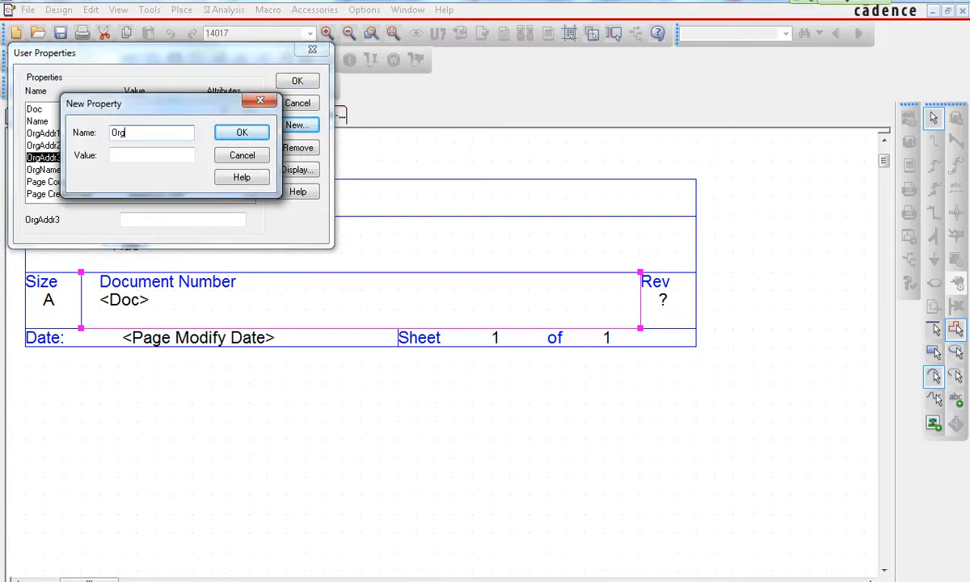
pyautogui.write('Addr4')
pyautogui.press('Return')
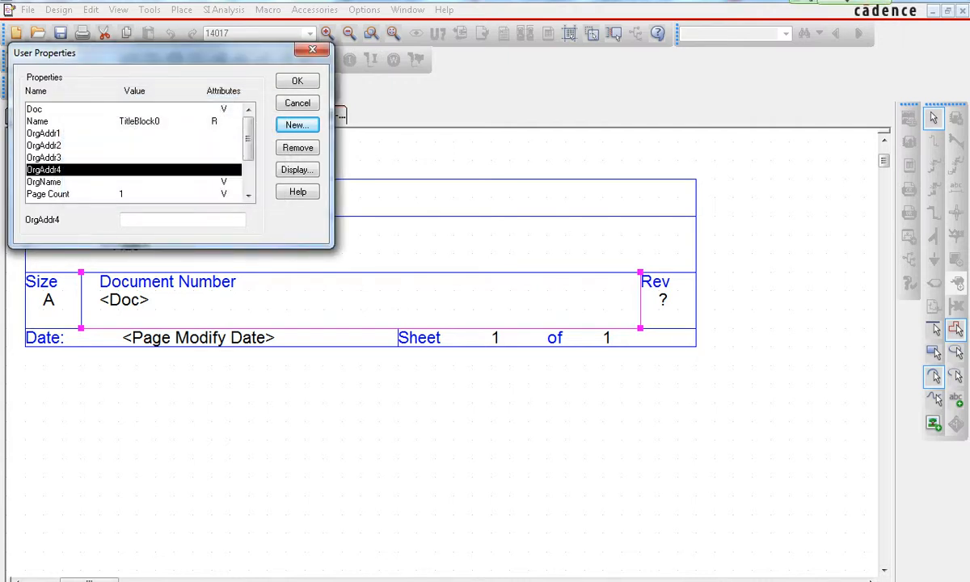
pyautogui.press('Return')
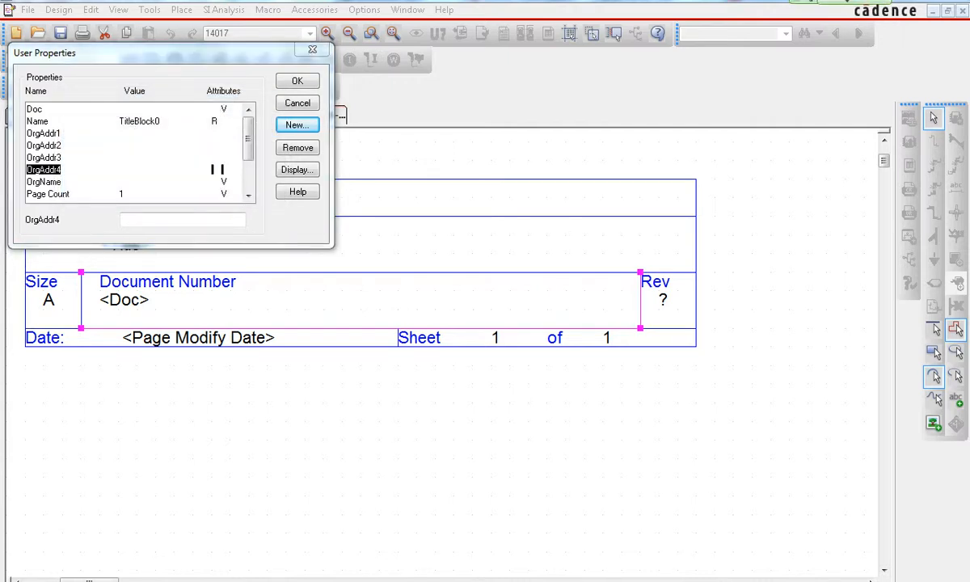
# - Set the display format of OrgAddr1 and OrgAddr2 to Value Only
pyautogui.doubleClick(44, 134)
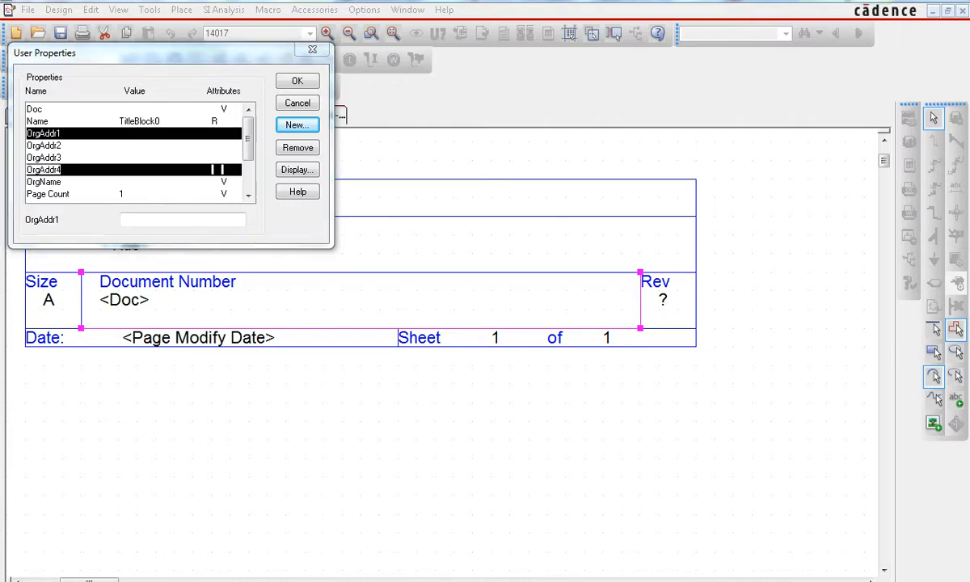
pyautogui.click(62, 158)
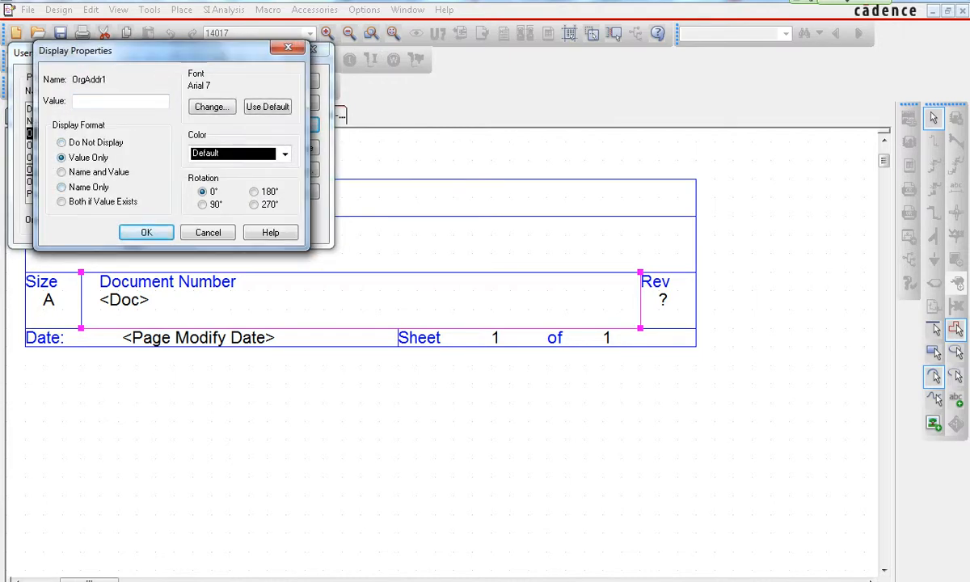
pyautogui.click(146, 233)
pyautogui.doubleClick(44, 146)
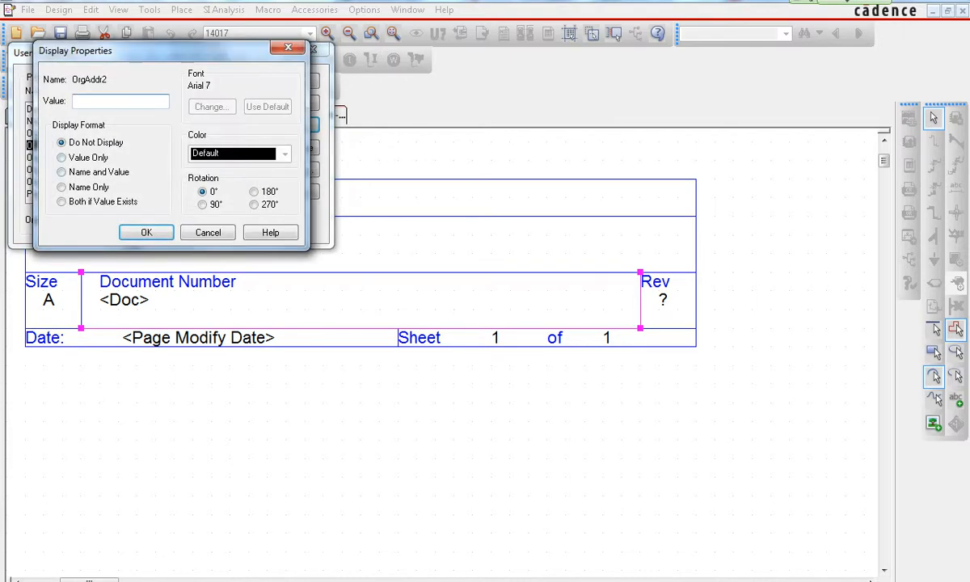
pyautogui.click(62, 158)
pyautogui.click(147, 233)
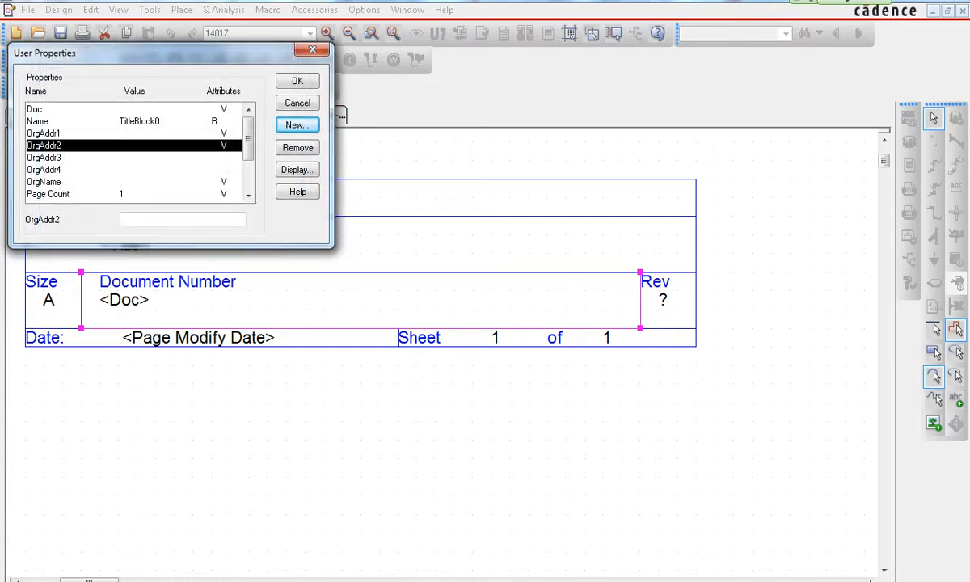
# - Set OrgAddr3 and OrgAddr4 to display Value Only and apply the property changes
pyautogui.doubleClick(44, 158)
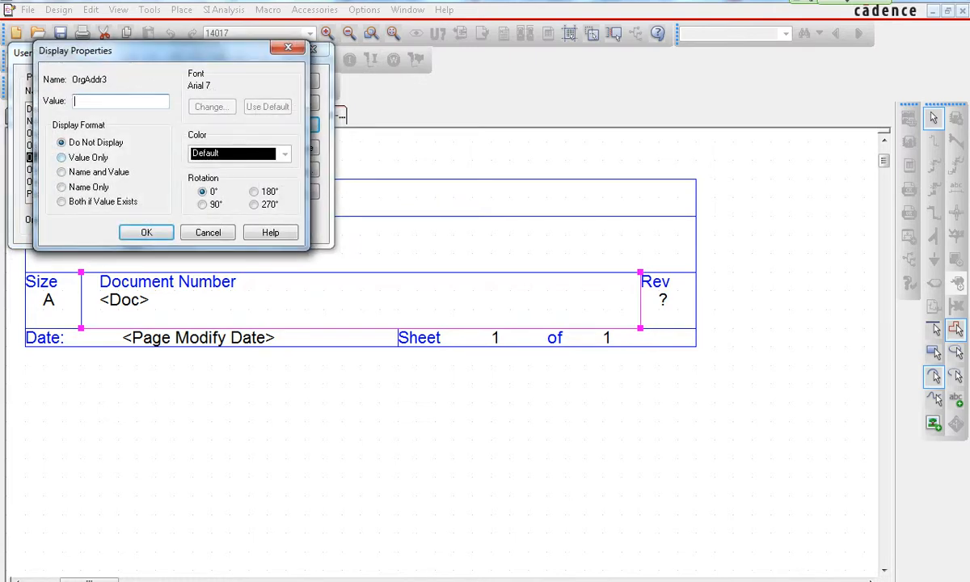
pyautogui.click(62, 158)
pyautogui.click(146, 232)
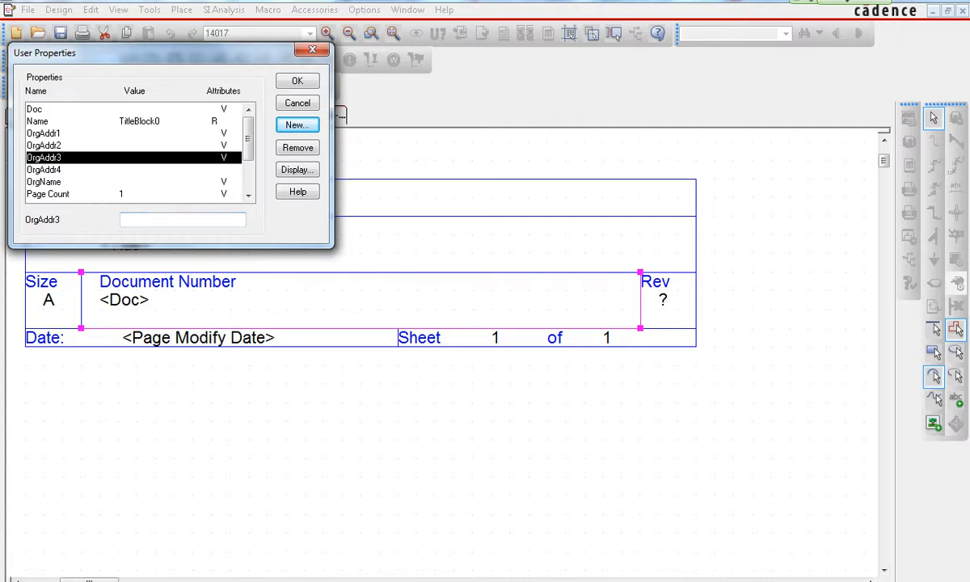
pyautogui.doubleClick(43, 170)
pyautogui.click(62, 158)
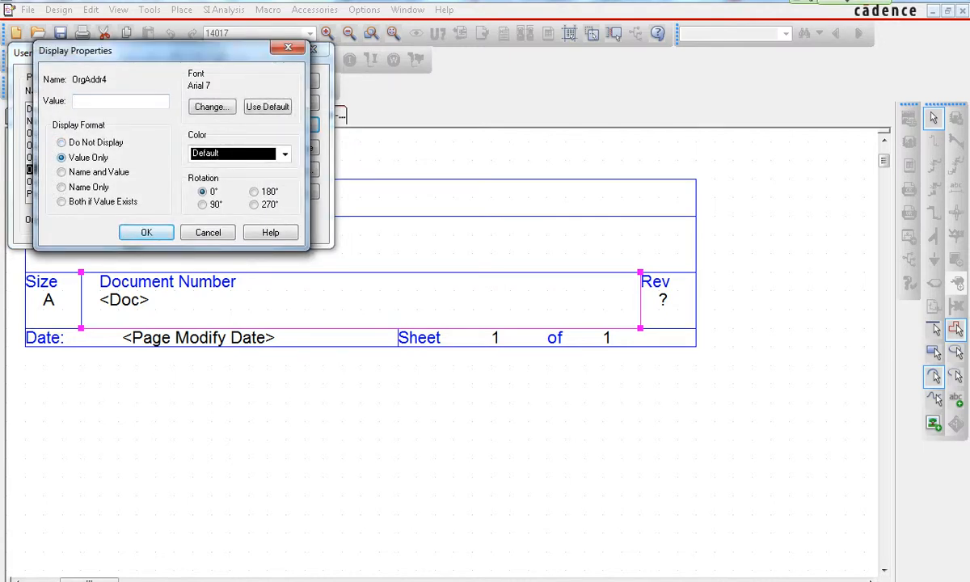
pyautogui.click(146, 232)
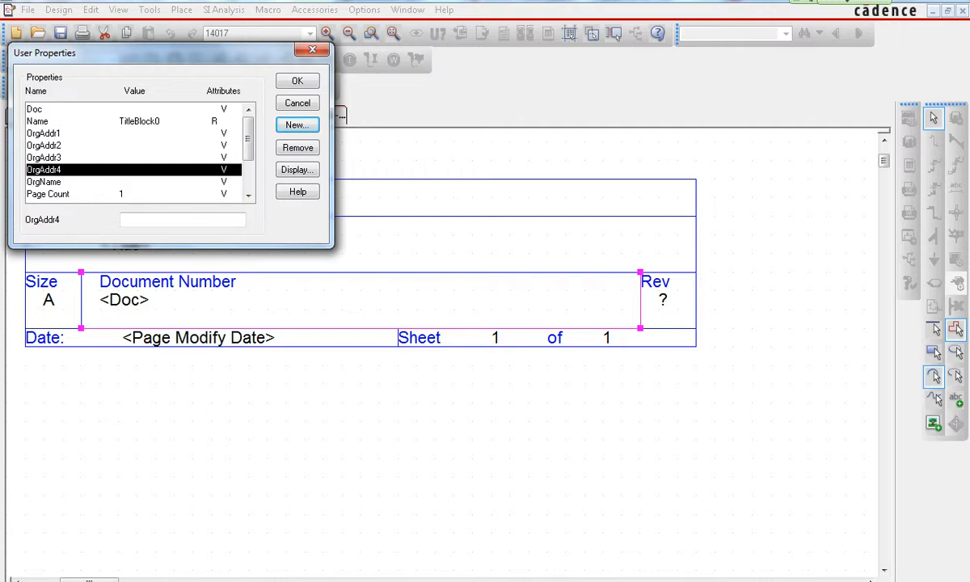
pyautogui.click(297, 81)
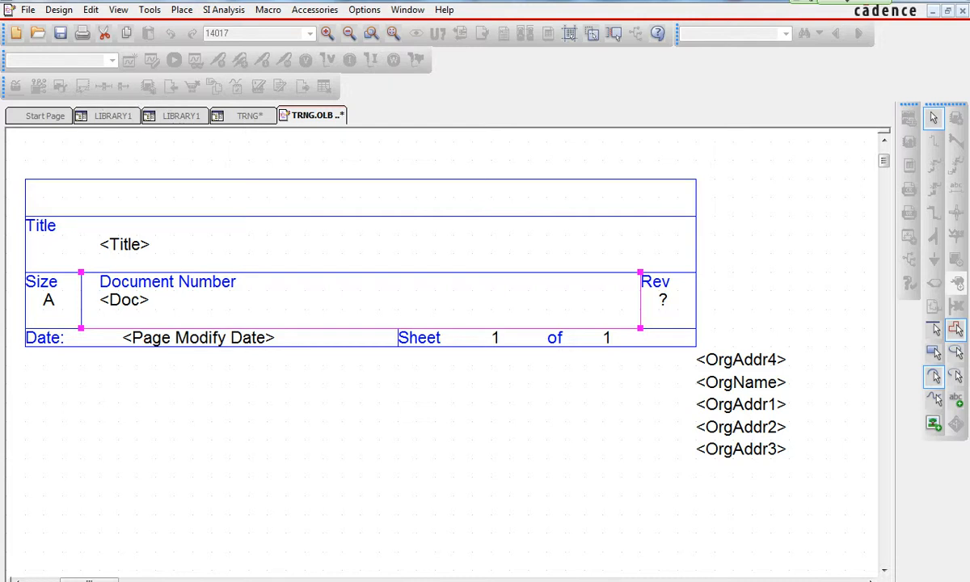
# - Stretch the title block's empty top section upward so it becomes several times taller, keeping its width aligned
pyautogui.click(124, 245)
pyautogui.click(137, 272)
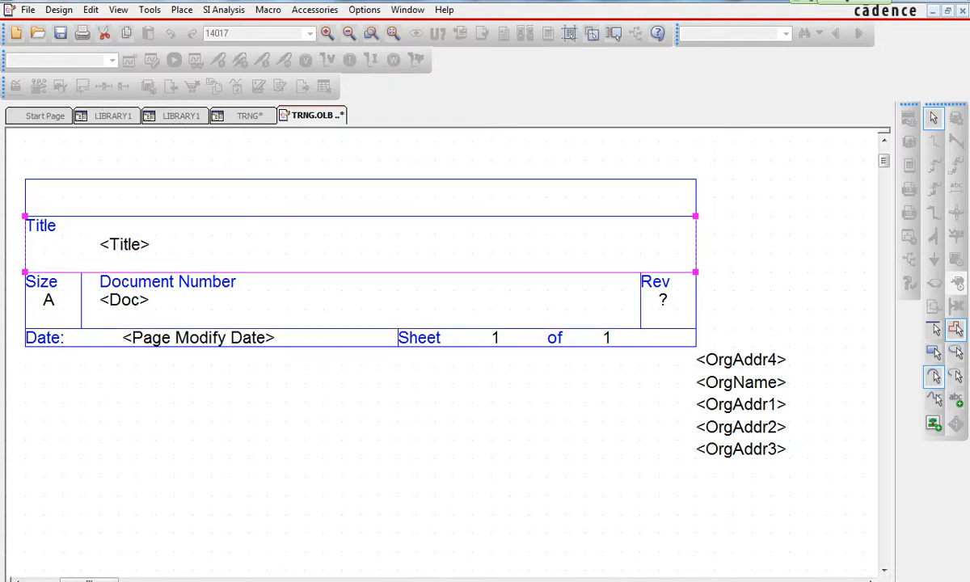
pyautogui.press('Escape')
pyautogui.click(187, 273)
pyautogui.press('Escape')
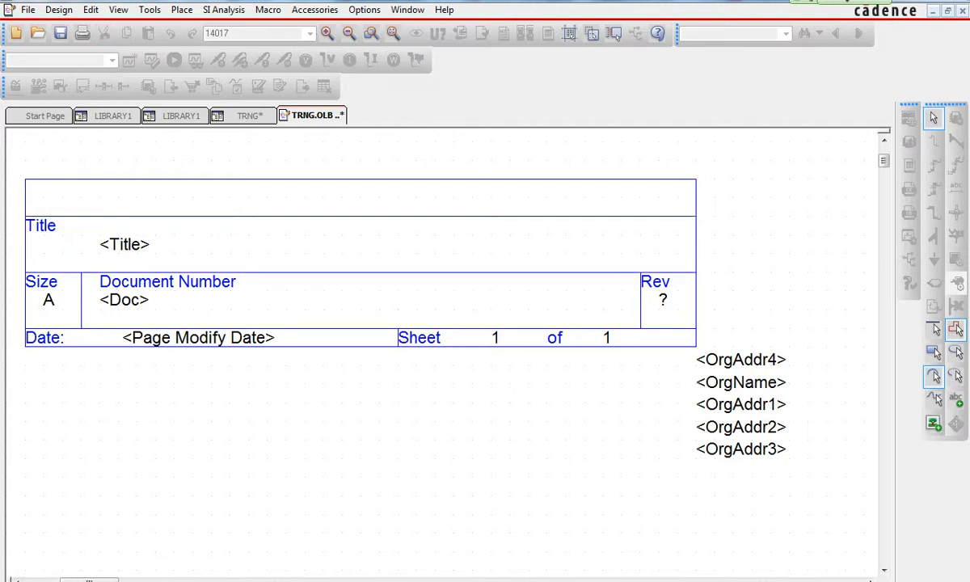
pyautogui.click(187, 216)
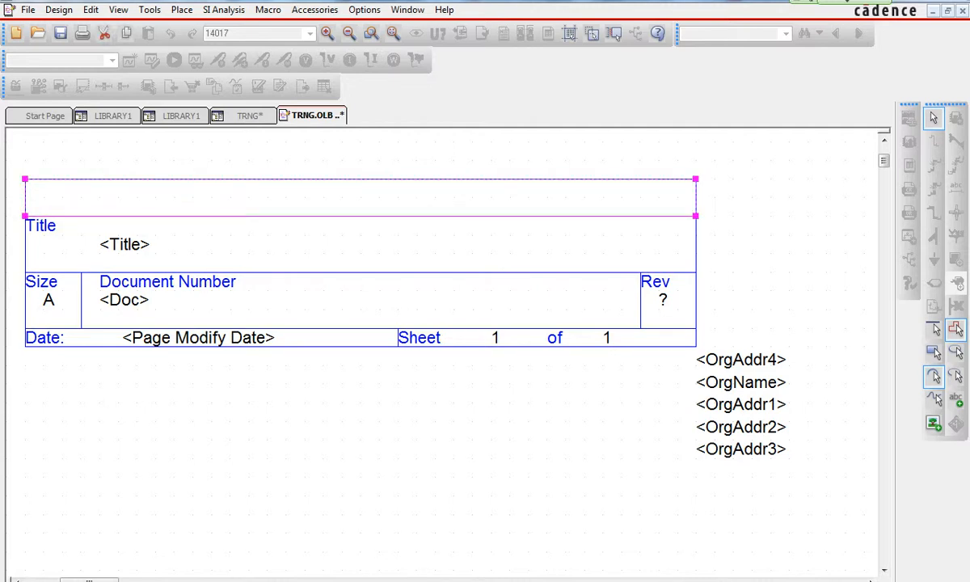
pyautogui.press('Escape')
pyautogui.moveTo(492, 141); pyautogui.dragTo(495, 186)
pyautogui.scroll(4, 444, 348)
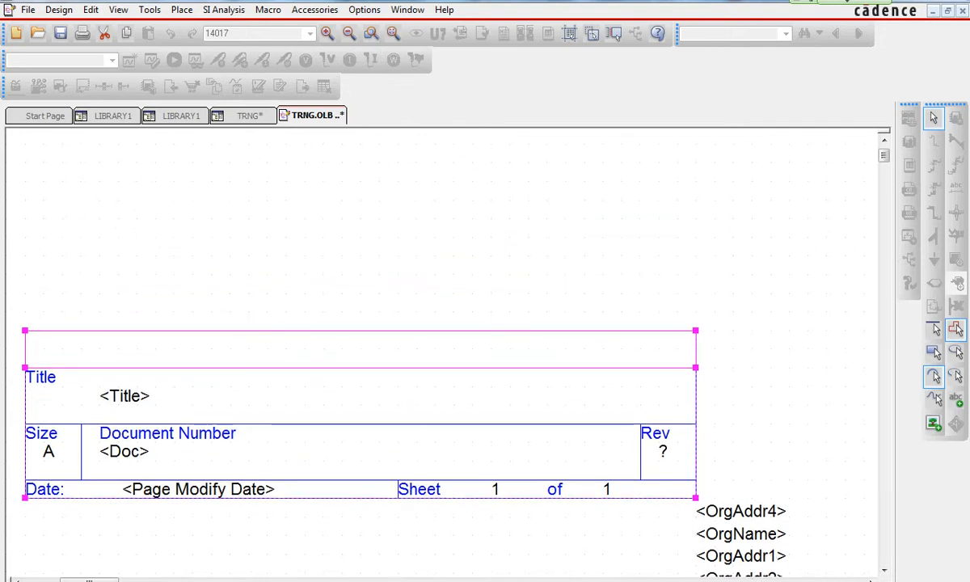
pyautogui.moveTo(696, 330); pyautogui.dragTo(696, 181)
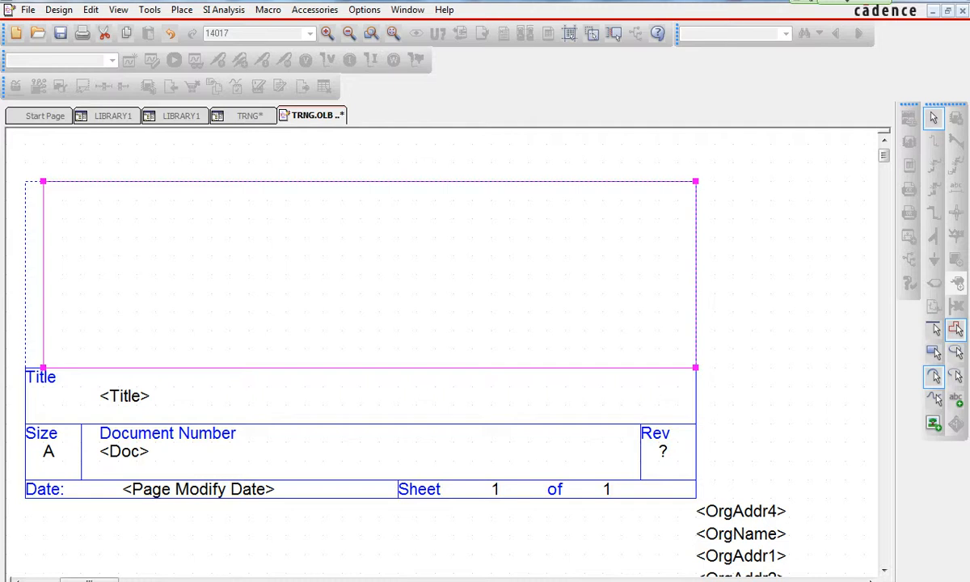
pyautogui.moveTo(43, 181); pyautogui.dragTo(25, 181)
pyautogui.press('Escape')
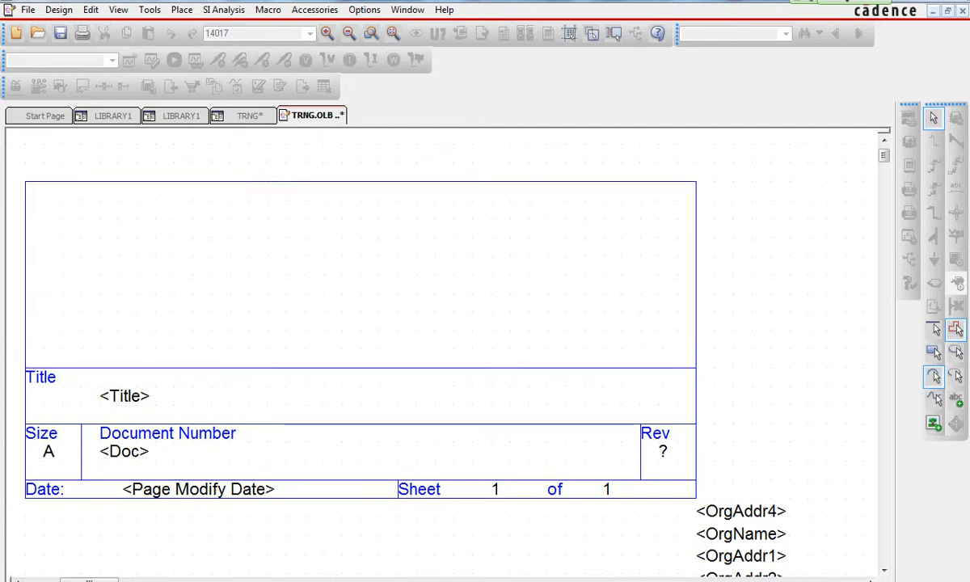
pyautogui.scroll(-3, 441, 354)
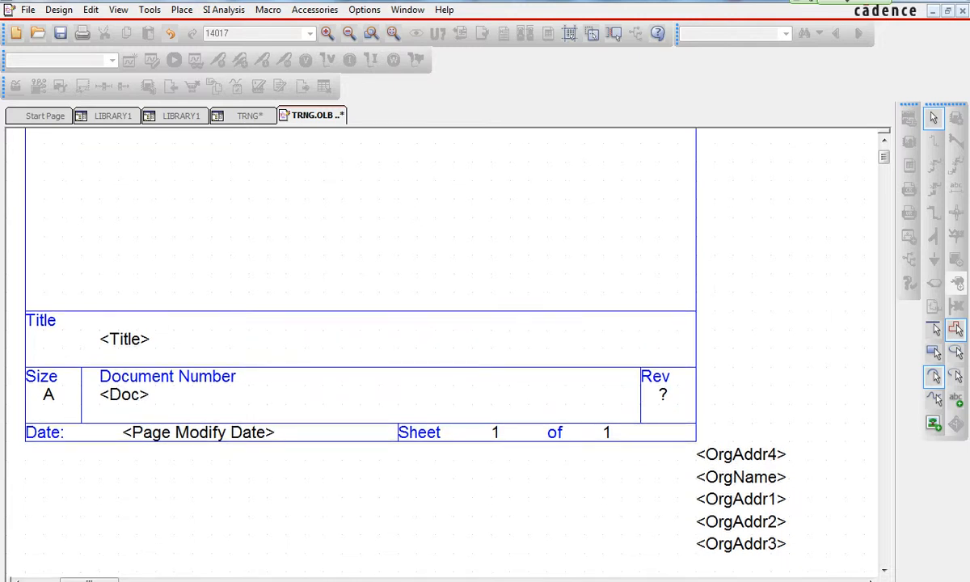
# - Move the OrgName property into the top-left corner of the title block's enlarged upper section
pyautogui.doubleClick(741, 477)
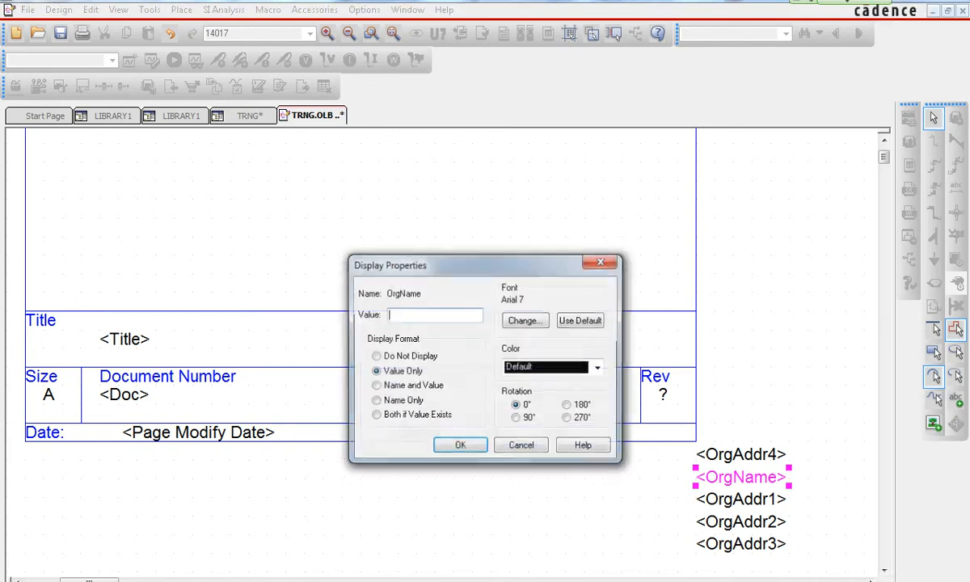
pyautogui.click(521, 446)
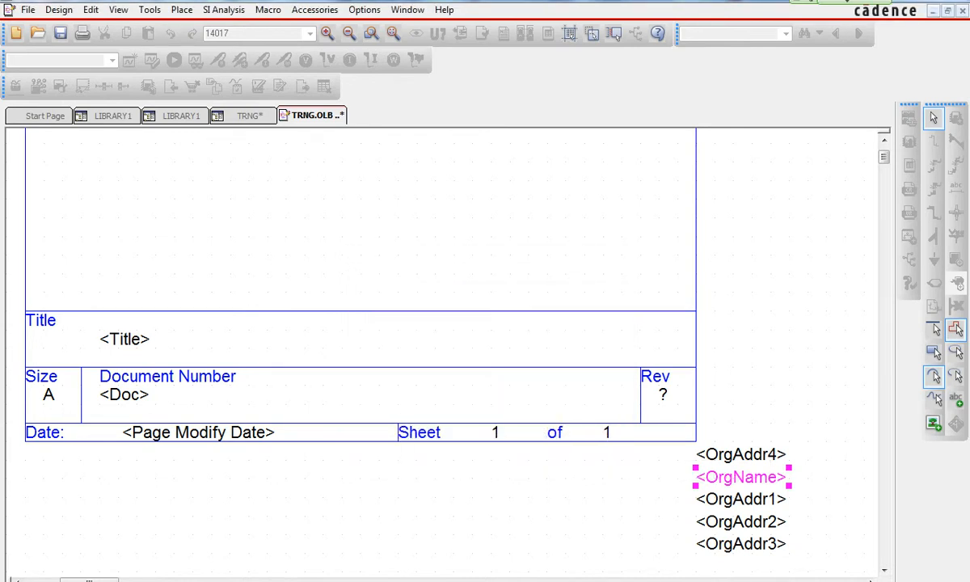
pyautogui.moveTo(741, 477); pyautogui.dragTo(89, 152)
pyautogui.scroll(3, 90, 152)
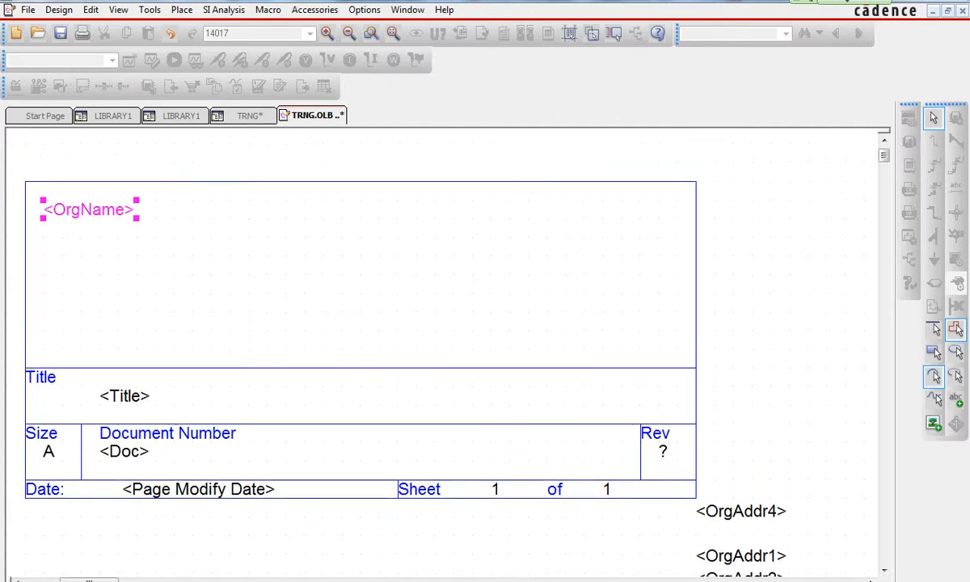
pyautogui.scroll(-1, 441, 347)
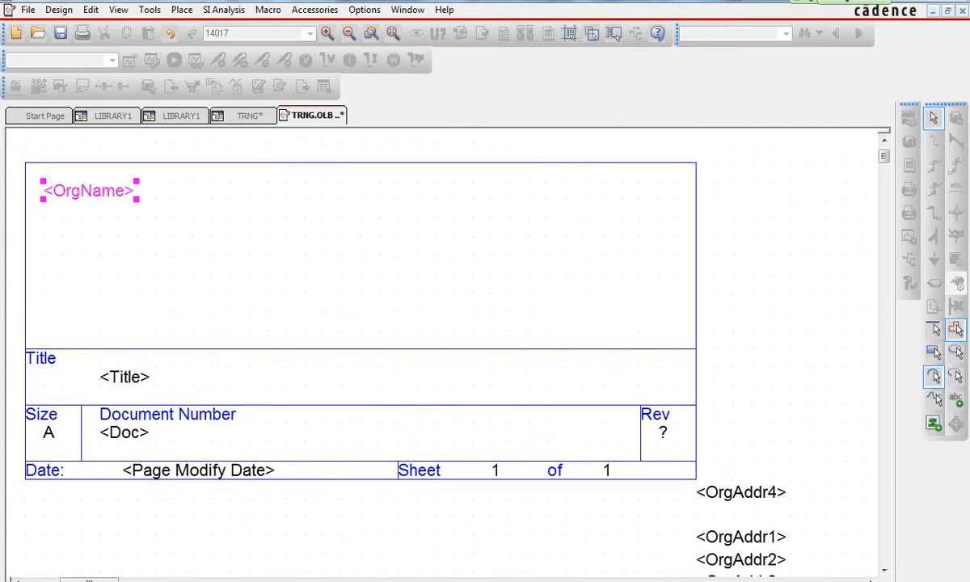
pyautogui.scroll(-2, 440, 348)
# - Stack OrgAddr1 through OrgAddr4 beneath OrgName in the upper section's left side, then save the library
pyautogui.click(741, 500)
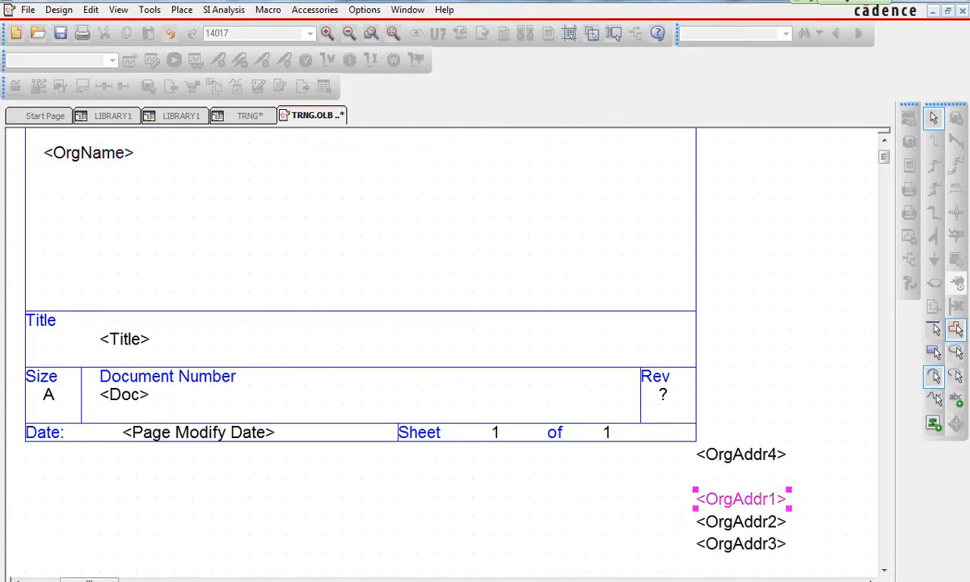
pyautogui.click(740, 544)
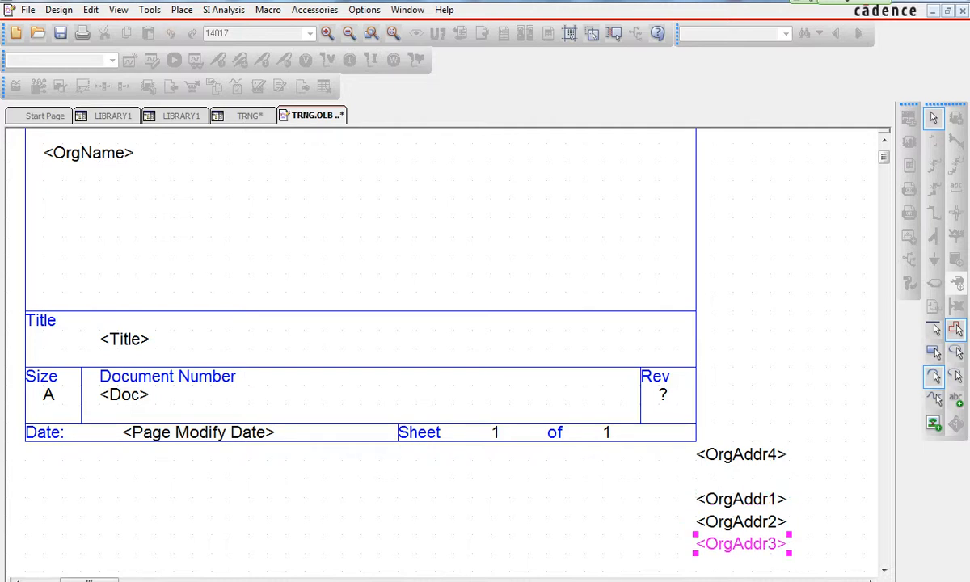
pyautogui.keyDown('ctrl'); pyautogui.click(740, 500); pyautogui.keyUp('ctrl')
pyautogui.keyDown('ctrl'); pyautogui.click(741, 522); pyautogui.keyUp('ctrl')
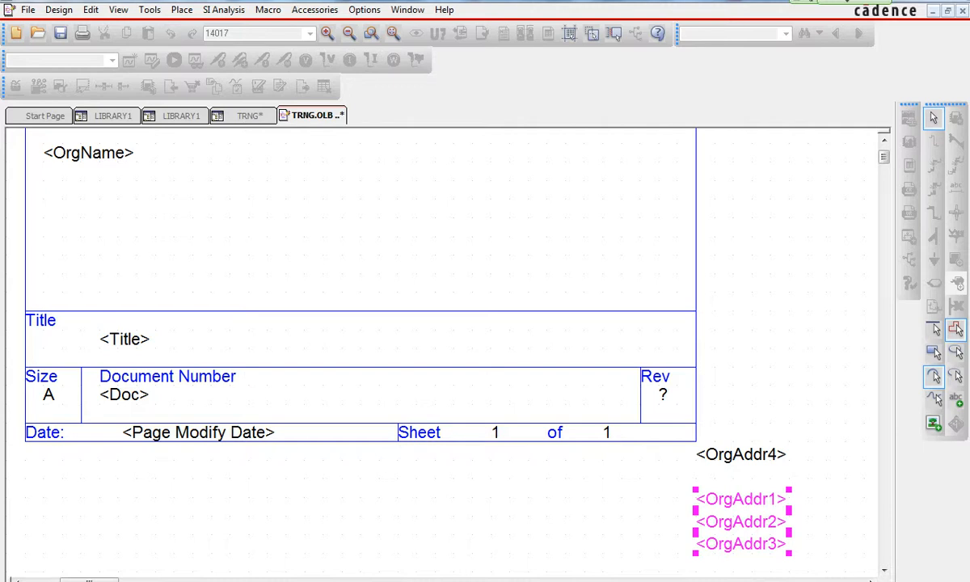
pyautogui.press('Escape')
pyautogui.moveTo(742, 498); pyautogui.dragTo(89, 189)
pyautogui.moveTo(740, 522); pyautogui.dragTo(88, 209)
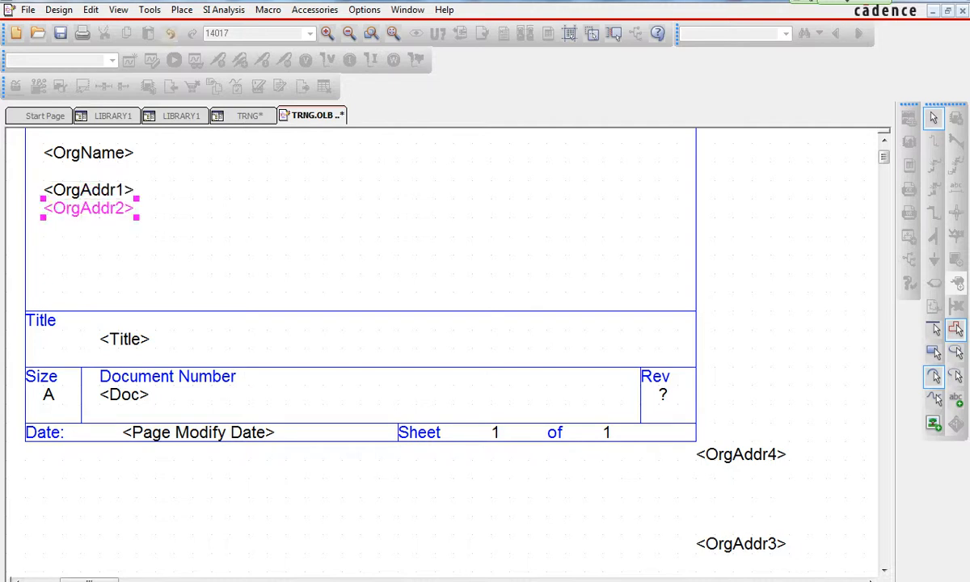
pyautogui.moveTo(740, 543); pyautogui.dragTo(89, 227)
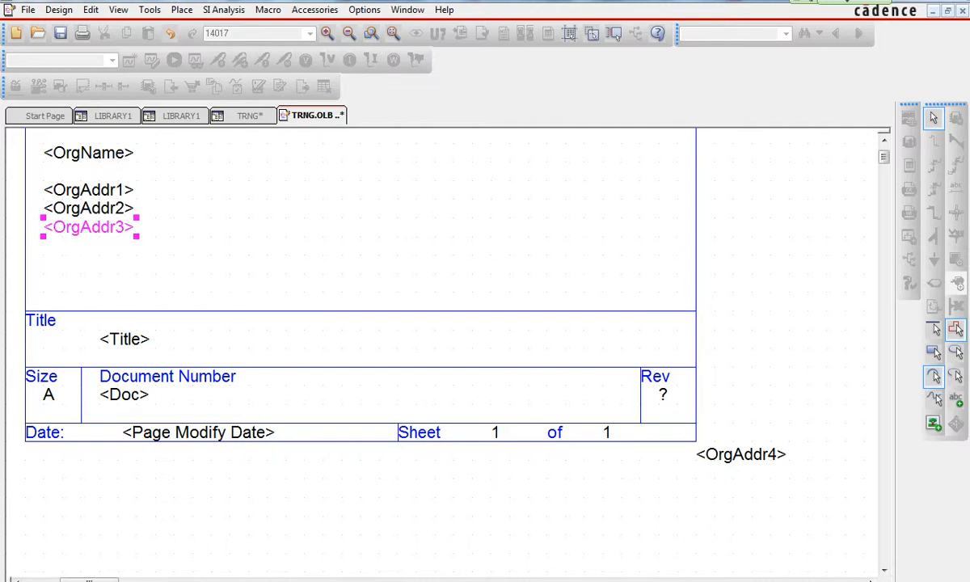
pyautogui.moveTo(741, 454); pyautogui.dragTo(89, 244)
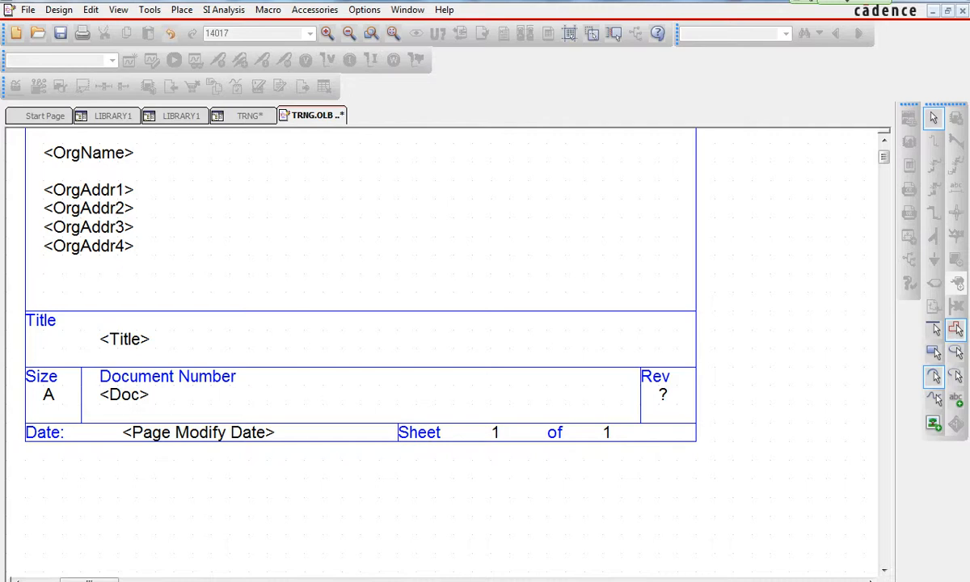
pyautogui.click(27, 10)
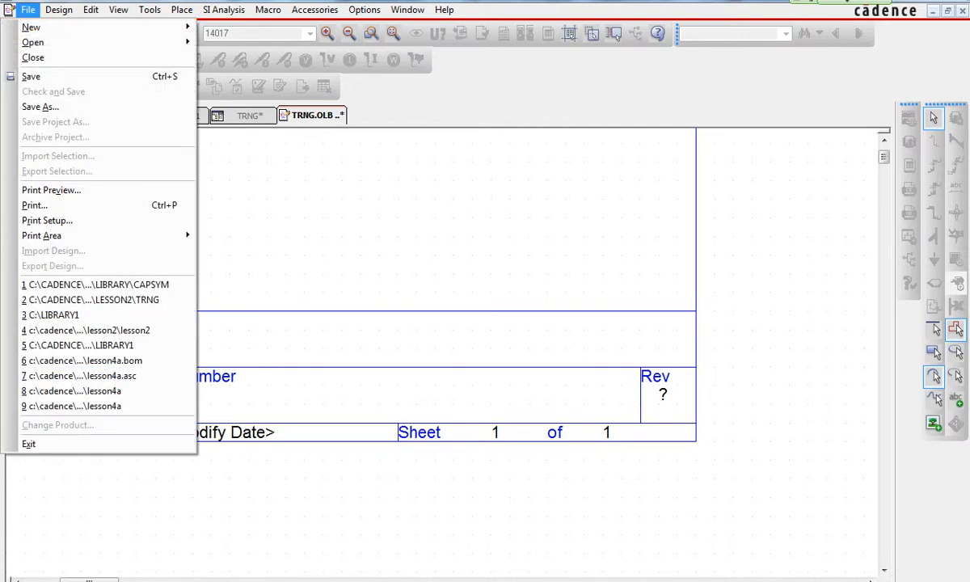
pyautogui.click(31, 75)
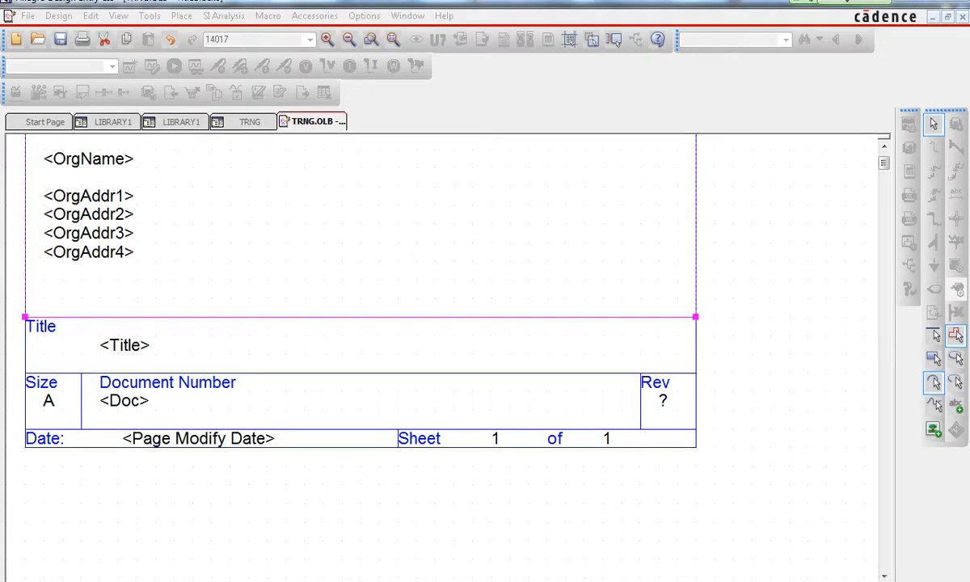
# - Place the EMA bitmap picture from the EMA_Training Capture folder onto the title block
pyautogui.click(181, 16)
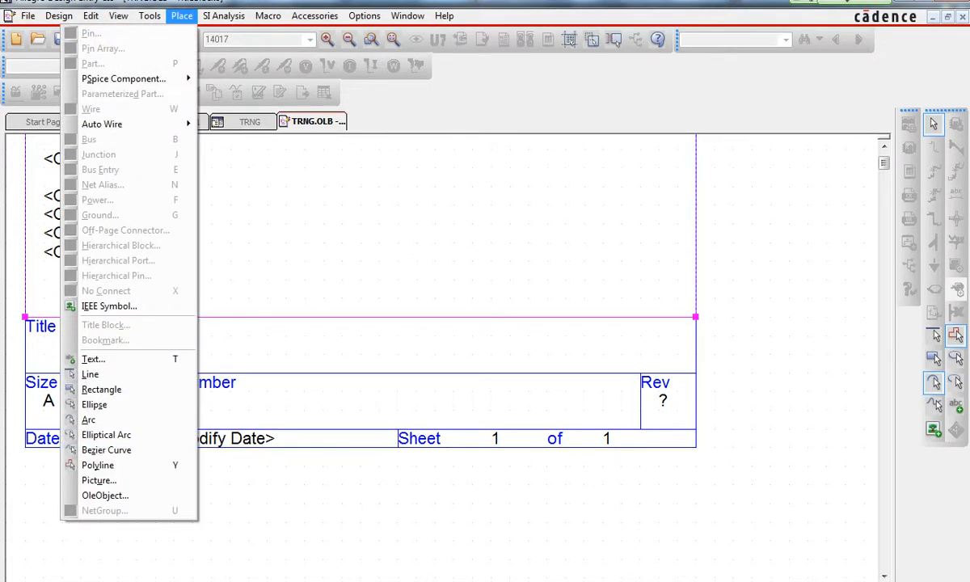
pyautogui.click(98, 480)
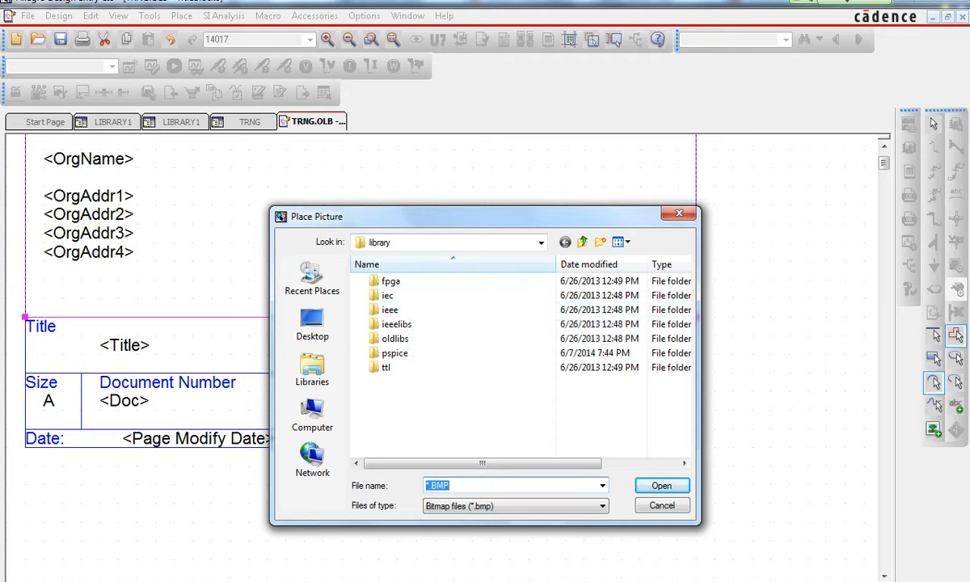
pyautogui.click(582, 242)
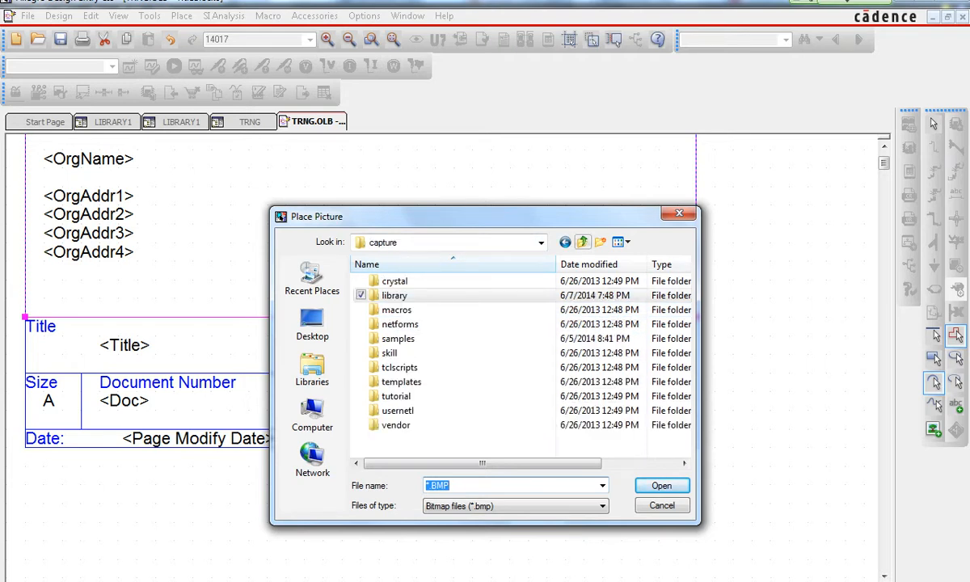
pyautogui.click(582, 242)
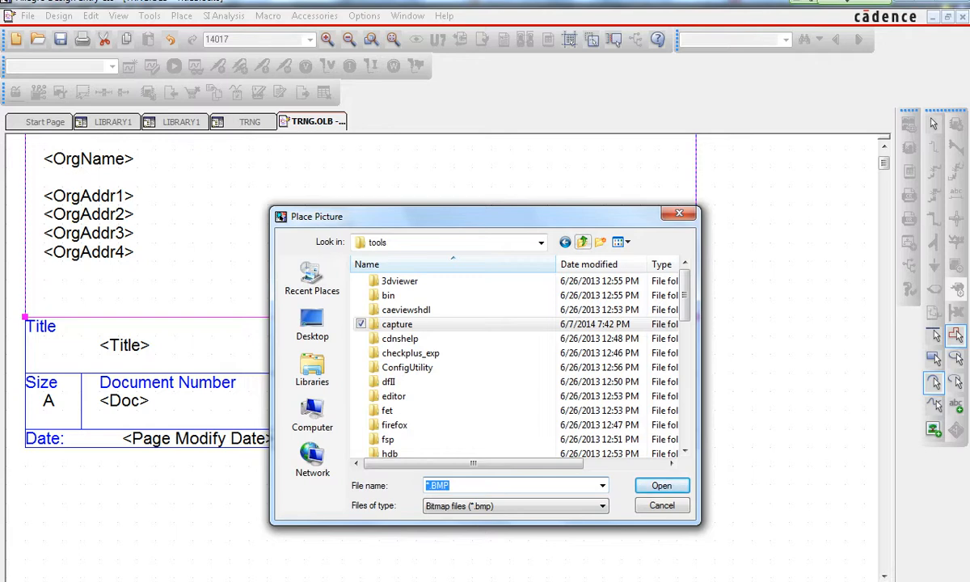
pyautogui.click(582, 242)
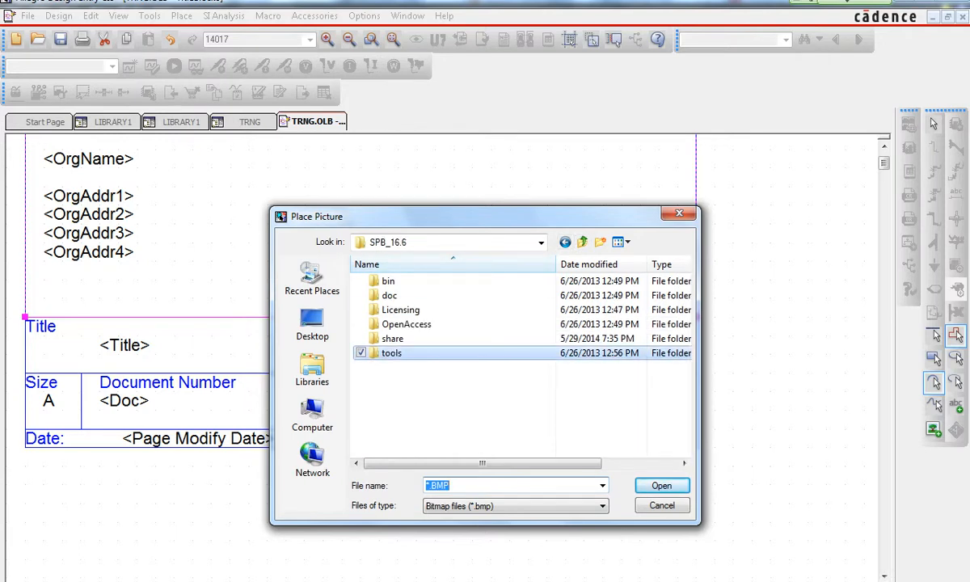
pyautogui.doubleClick(391, 352)
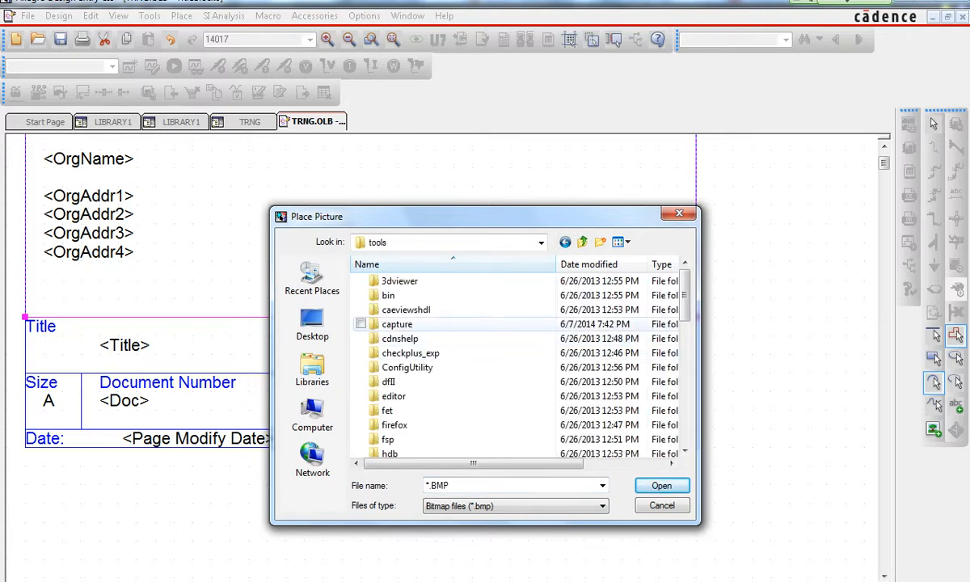
pyautogui.doubleClick(397, 324)
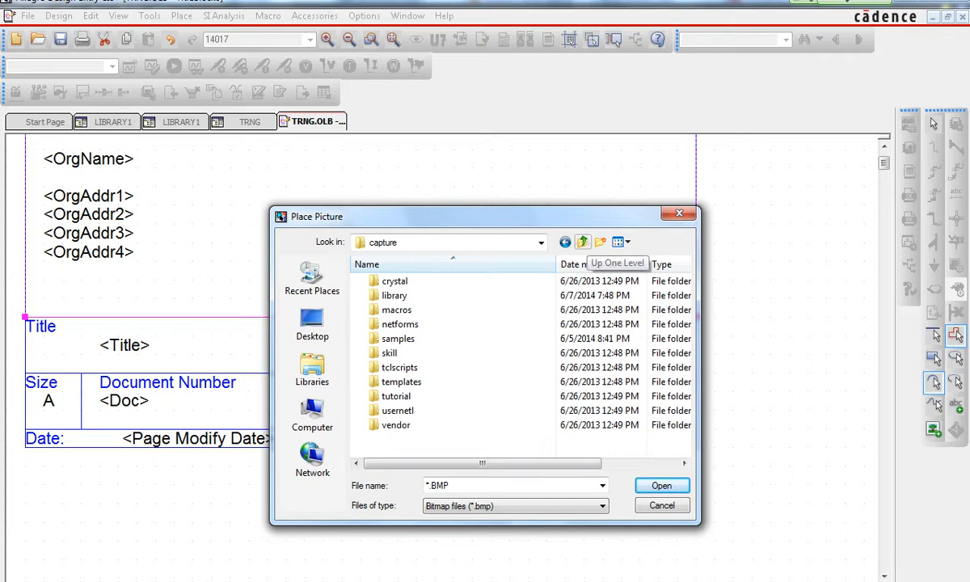
pyautogui.click(582, 242)
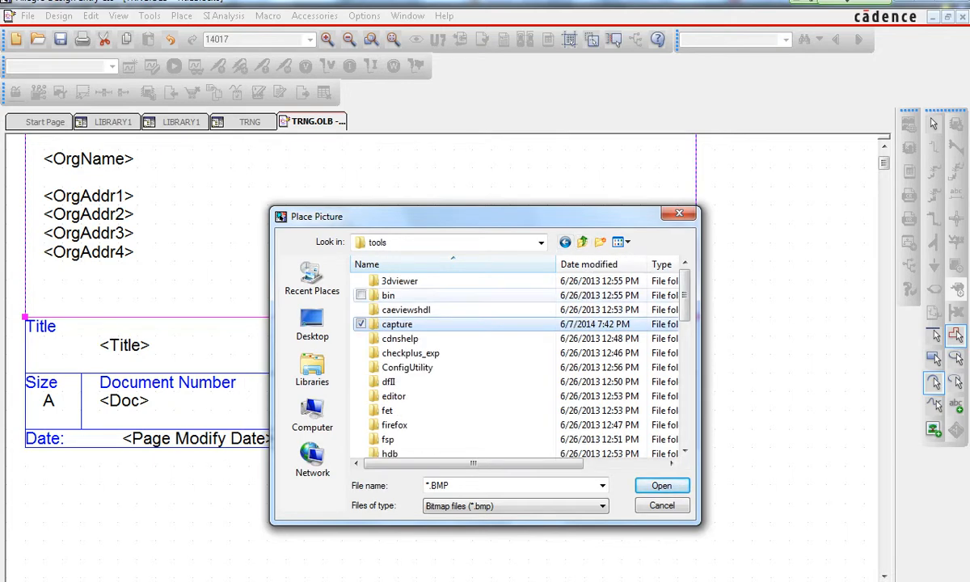
pyautogui.click(582, 242)
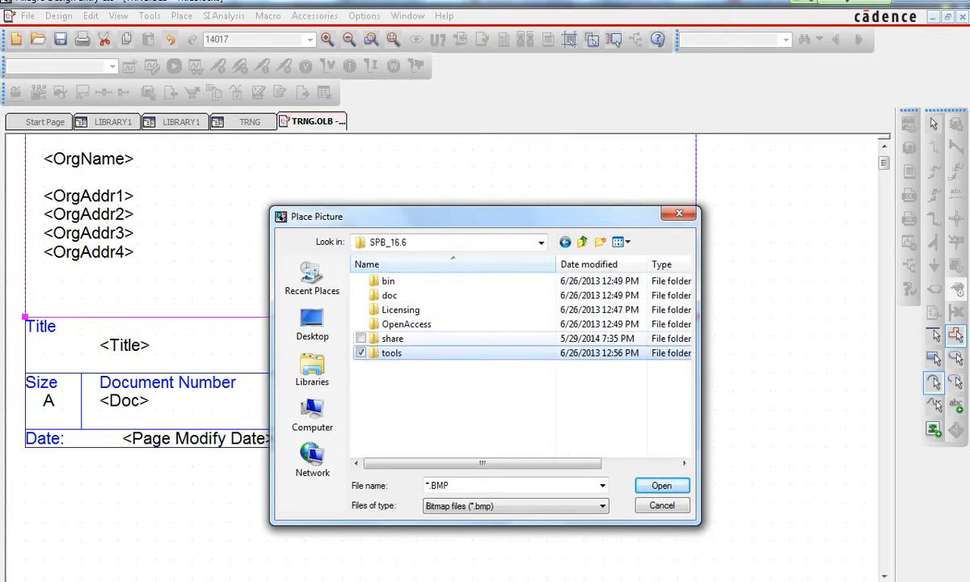
pyautogui.doubleClick(392, 338)
pyautogui.doubleClick(408, 310)
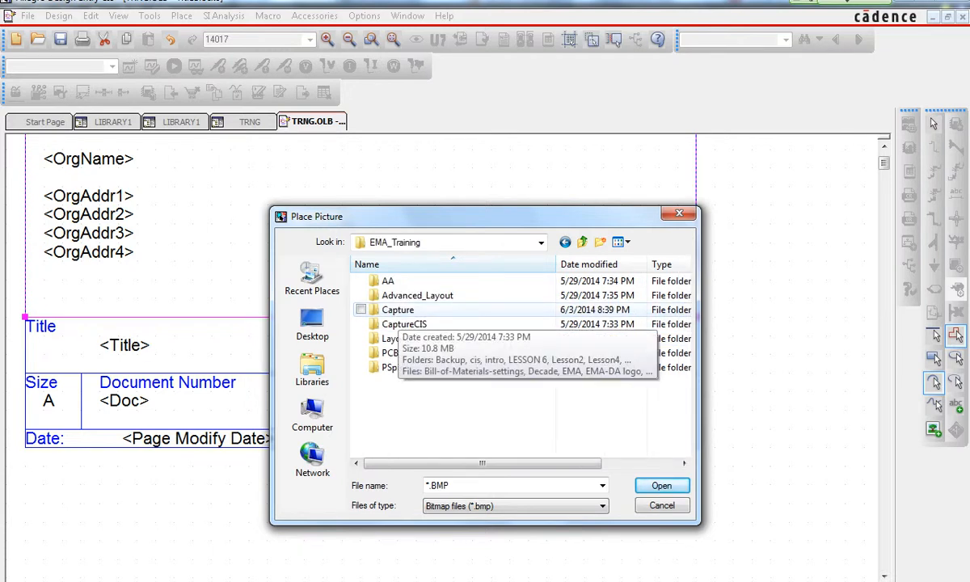
pyautogui.doubleClick(397, 310)
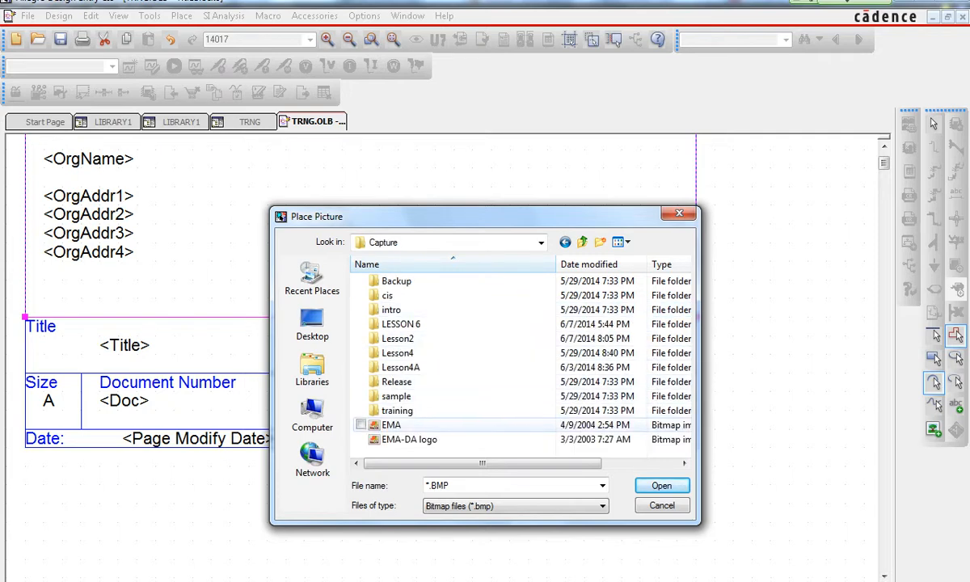
pyautogui.click(409, 439)
pyautogui.click(662, 485)
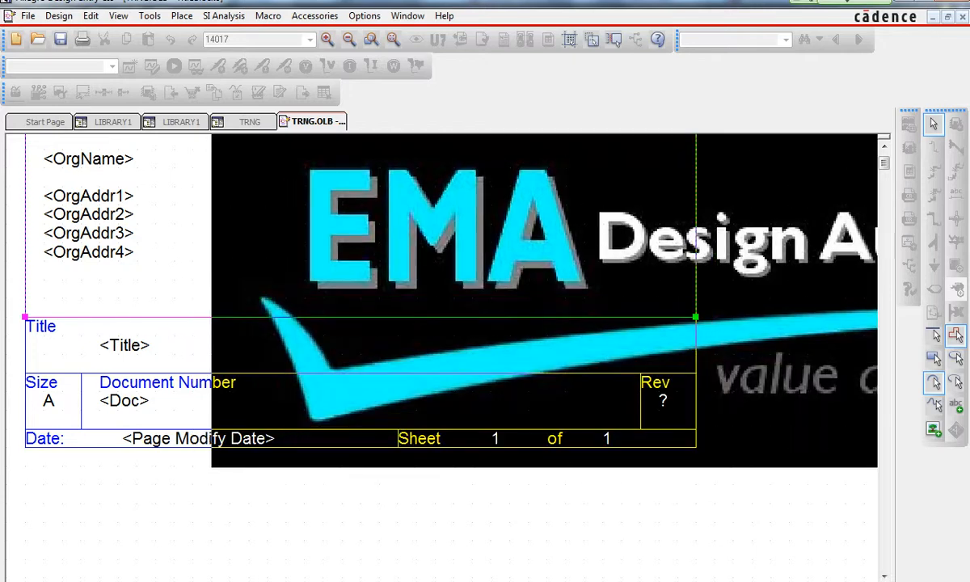
pyautogui.click(229, 150)
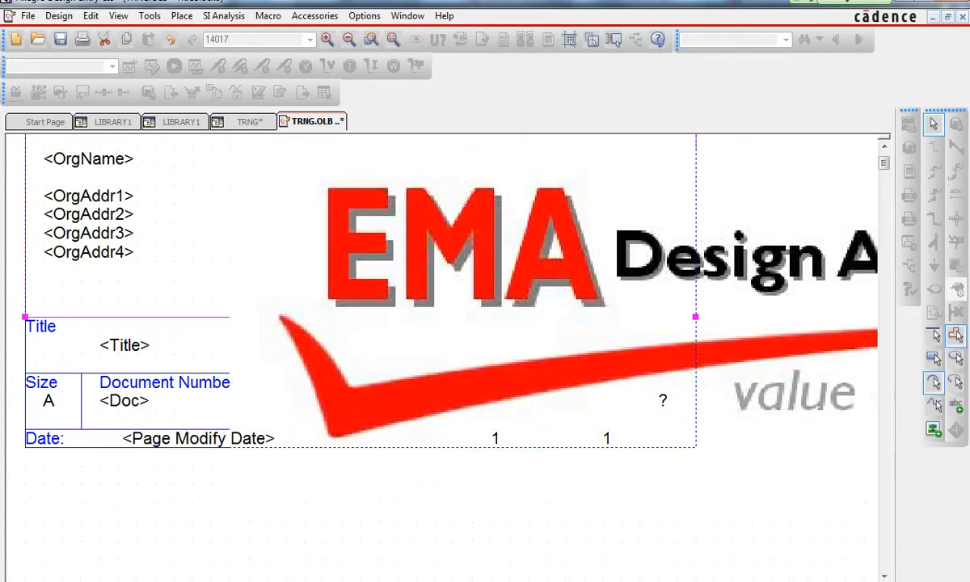
# - Shrink the logo picture by pulling its top-left corner inward, undoing a stray edit
pyautogui.scroll(4, 441, 358)
pyautogui.click(518, 429)
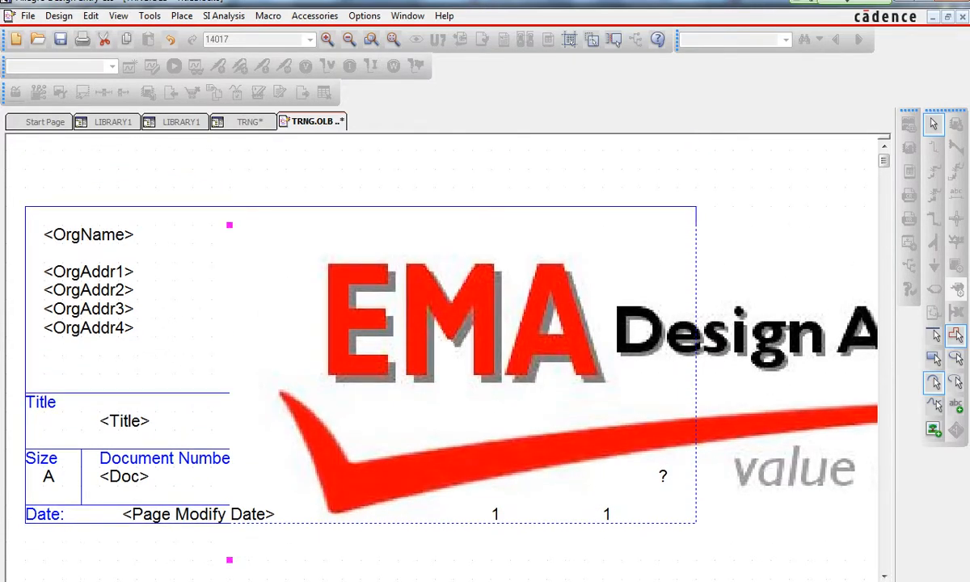
pyautogui.moveTo(230, 226); pyautogui.dragTo(529, 430)
pyautogui.moveTo(669, 477); pyautogui.dragTo(443, 309)
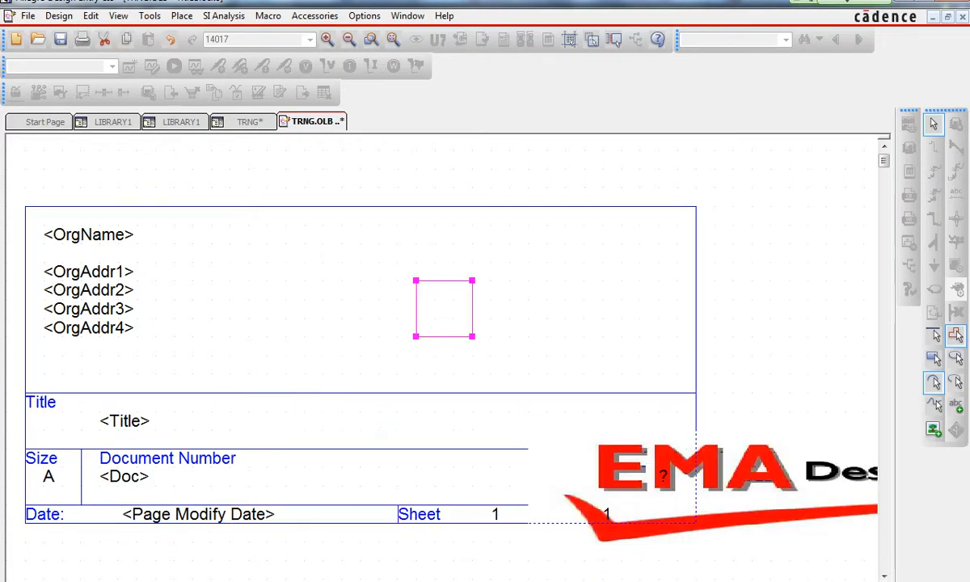
pyautogui.hotkey('ctrl', 'z')
# - Move the logo into the upper section and shrink it to fit beside the address lines
pyautogui.click(727, 485)
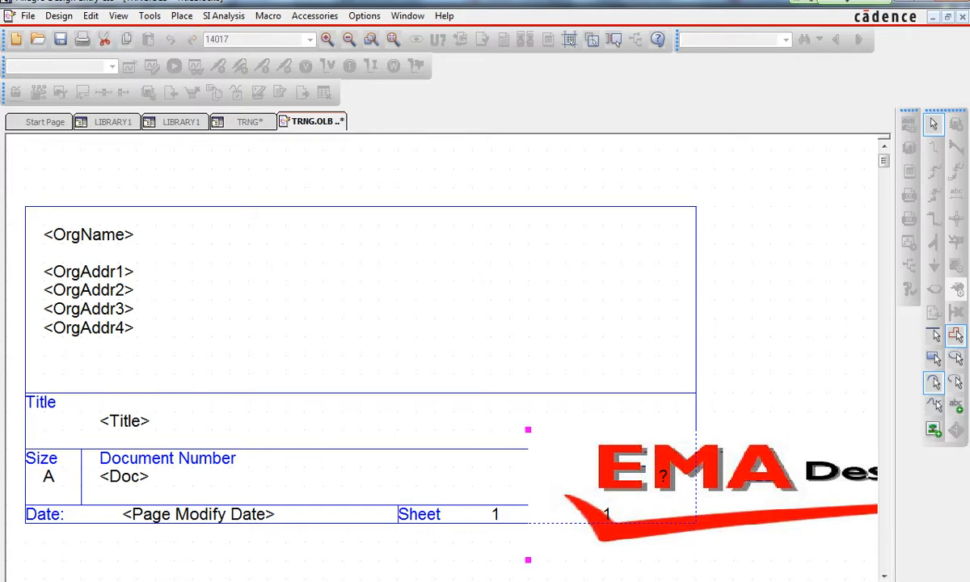
pyautogui.moveTo(728, 485); pyautogui.dragTo(372, 298)
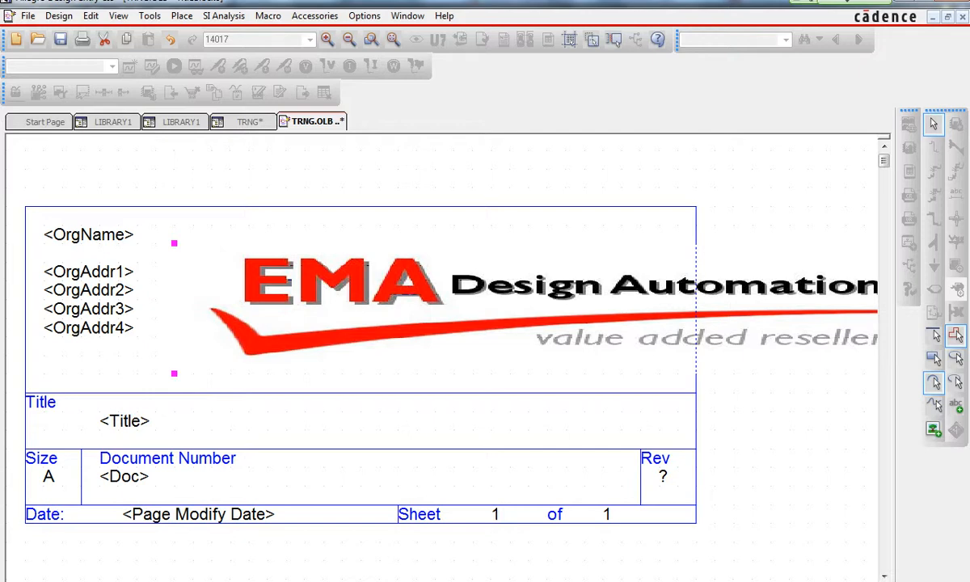
pyautogui.moveTo(174, 243); pyautogui.dragTo(491, 262)
pyautogui.moveTo(809, 316); pyautogui.dragTo(566, 297)
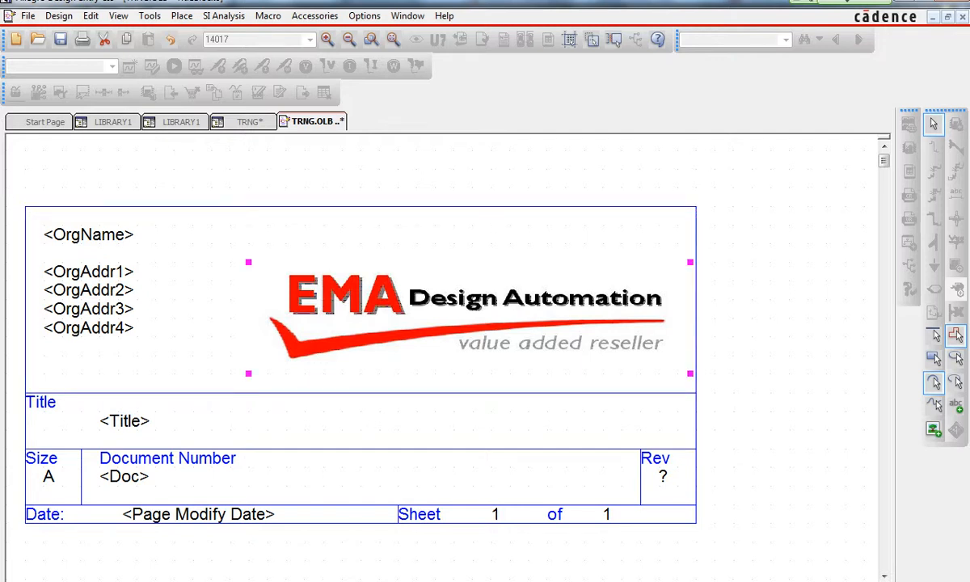
# - Resize and reposition the logo to fill the upper section's right part, from its top edge to the Title row
pyautogui.moveTo(469, 317)
pyautogui.mouseDown()
pyautogui.moveTo(414, 317)
pyautogui.moveTo(469, 317)
pyautogui.mouseUp()
pyautogui.click(469, 318)
pyautogui.moveTo(248, 262); pyautogui.dragTo(380, 206)
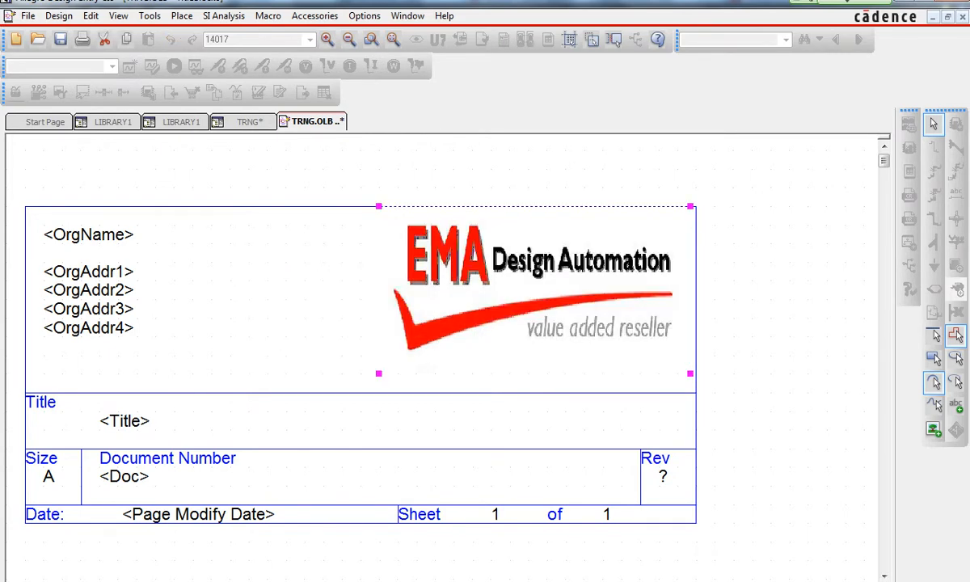
pyautogui.moveTo(538, 261)
pyautogui.mouseDown()
pyautogui.moveTo(538, 278)
pyautogui.moveTo(538, 260)
pyautogui.moveTo(555, 277)
pyautogui.moveTo(538, 275)
pyautogui.mouseUp()
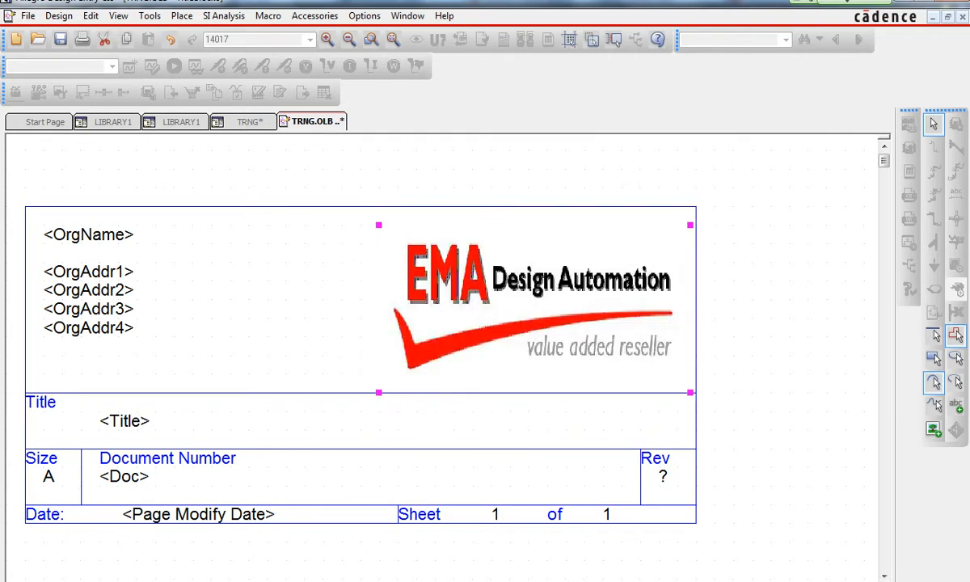
pyautogui.moveTo(378, 225); pyautogui.dragTo(378, 207)
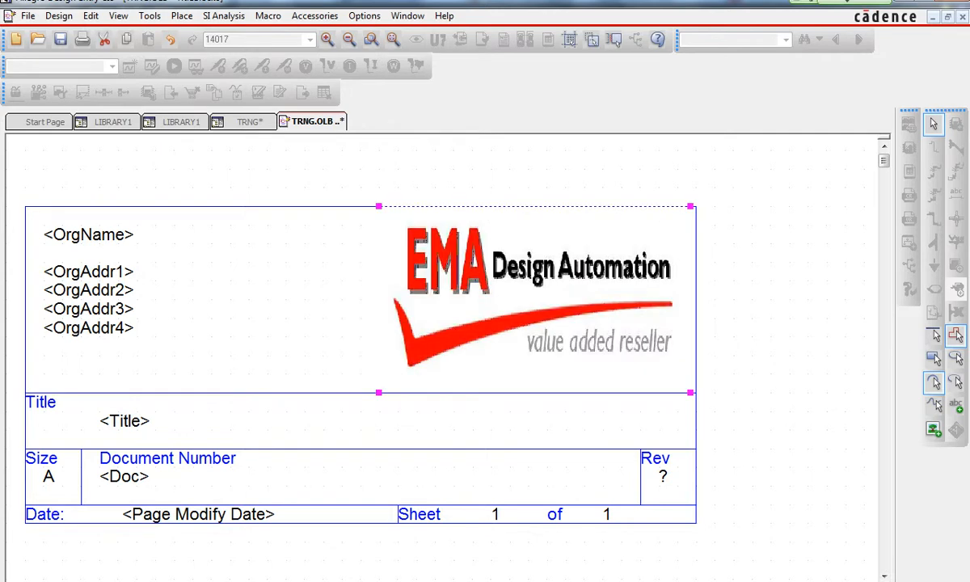
pyautogui.press('Escape')
pyautogui.click(537, 300)
pyautogui.press('Escape')
pyautogui.click(534, 299)
pyautogui.press('Escape')
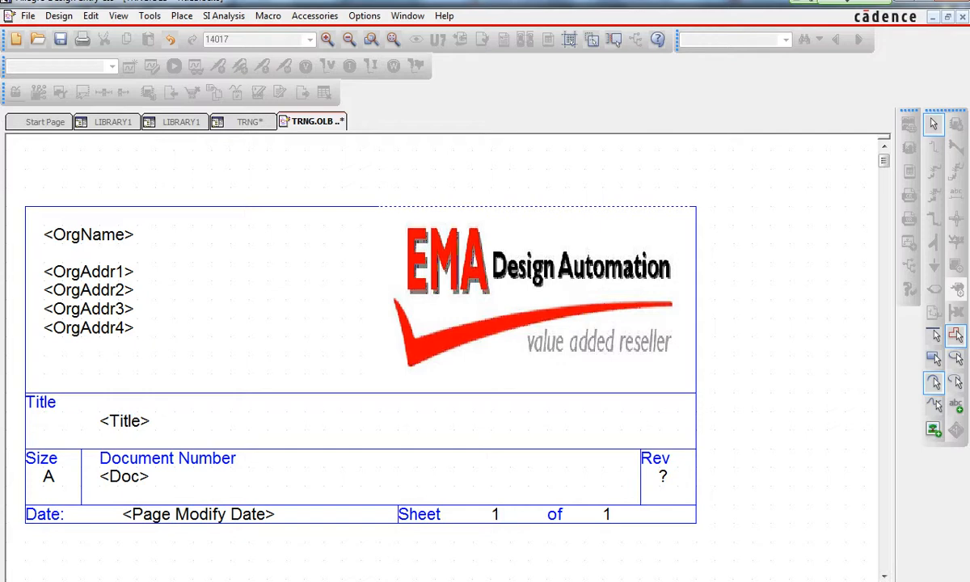
# - Save the edited title block symbol
pyautogui.click(28, 15)
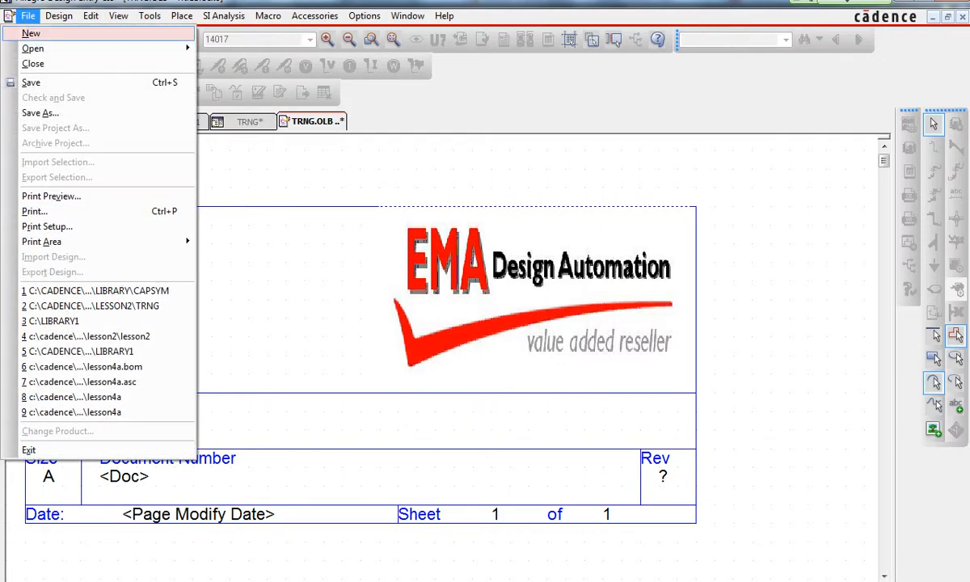
pyautogui.moveTo(32, 33)
pyautogui.click(31, 81)
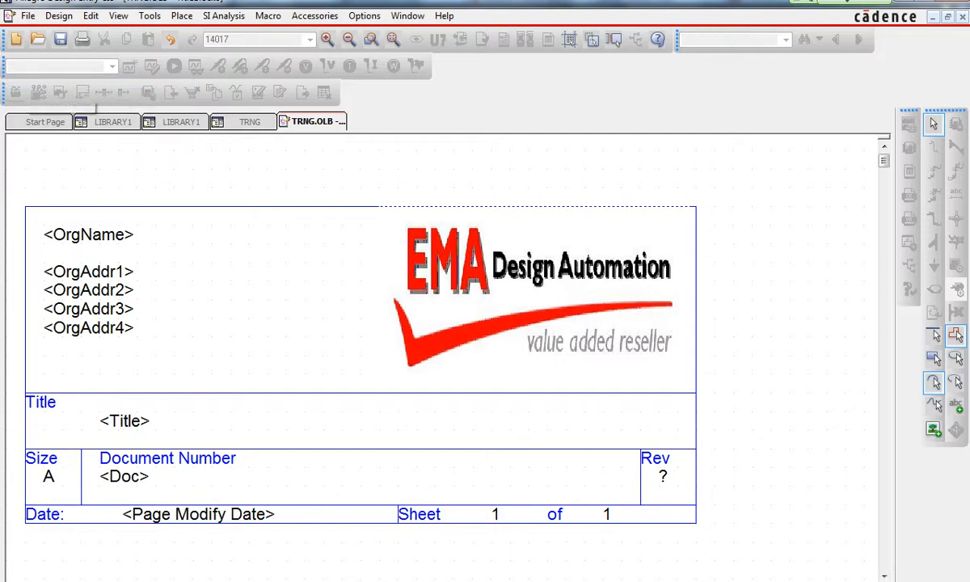
# - Save the LIBRARY1 library project and the trng project
pyautogui.click(112, 122)
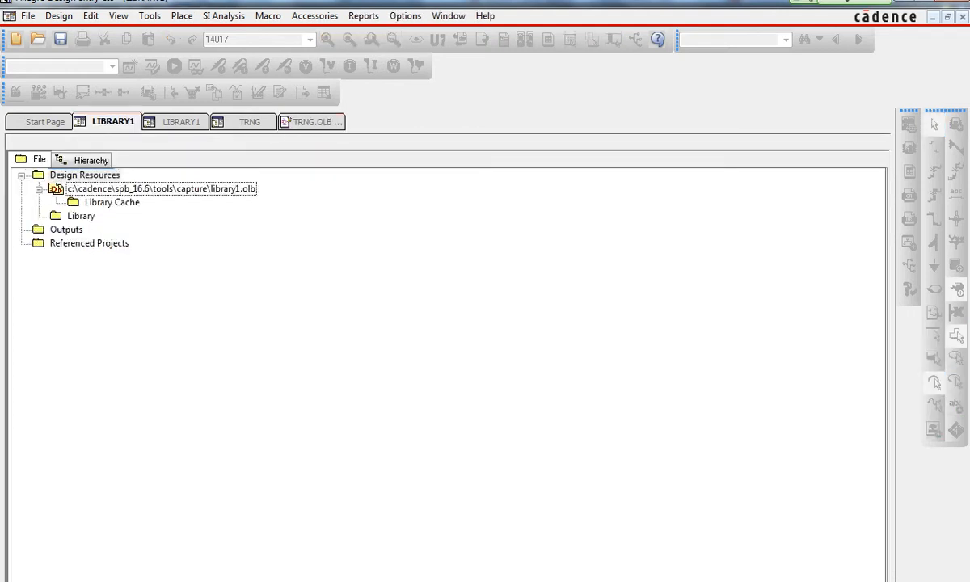
pyautogui.click(161, 189)
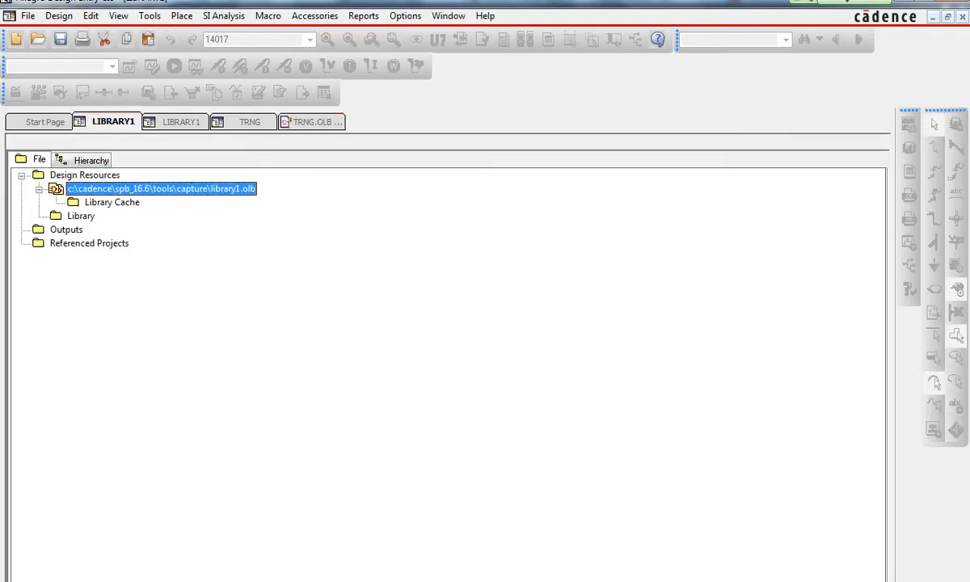
pyautogui.click(27, 15)
pyautogui.moveTo(34, 48)
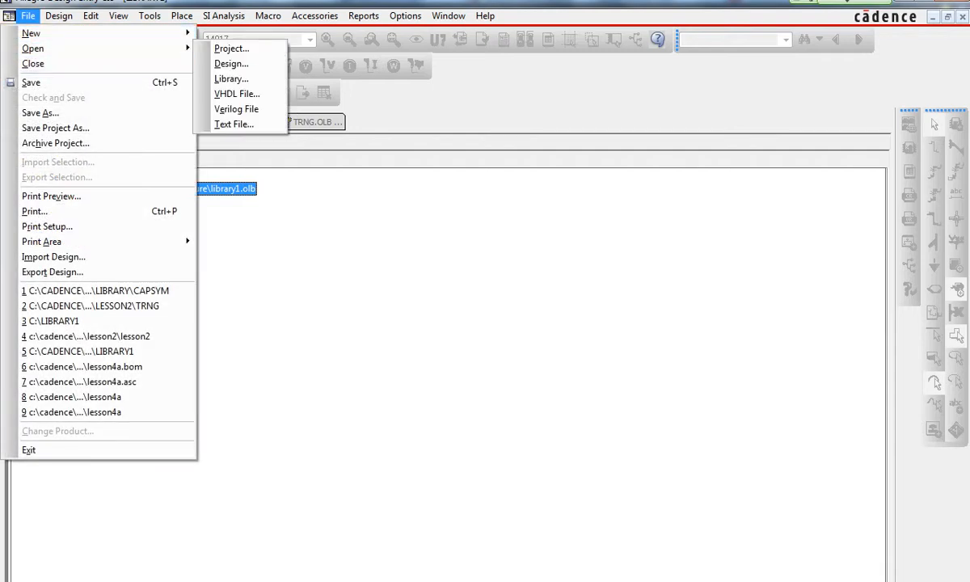
pyautogui.click(31, 82)
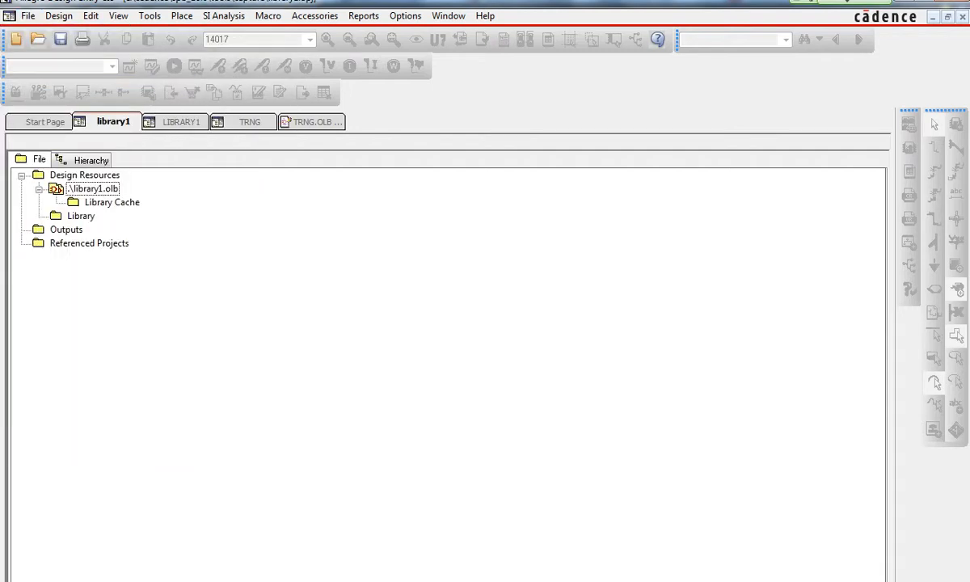
pyautogui.click(254, 122)
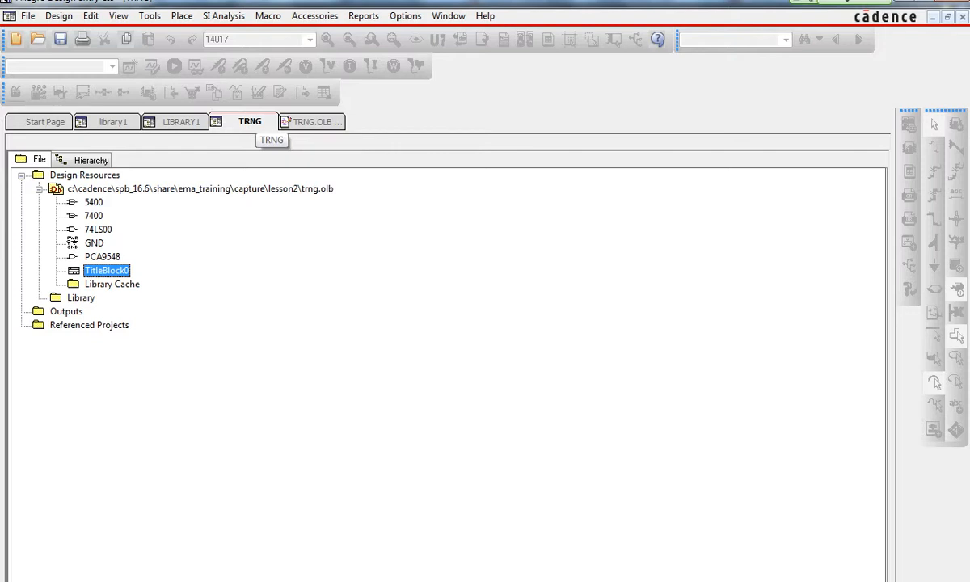
pyautogui.click(28, 15)
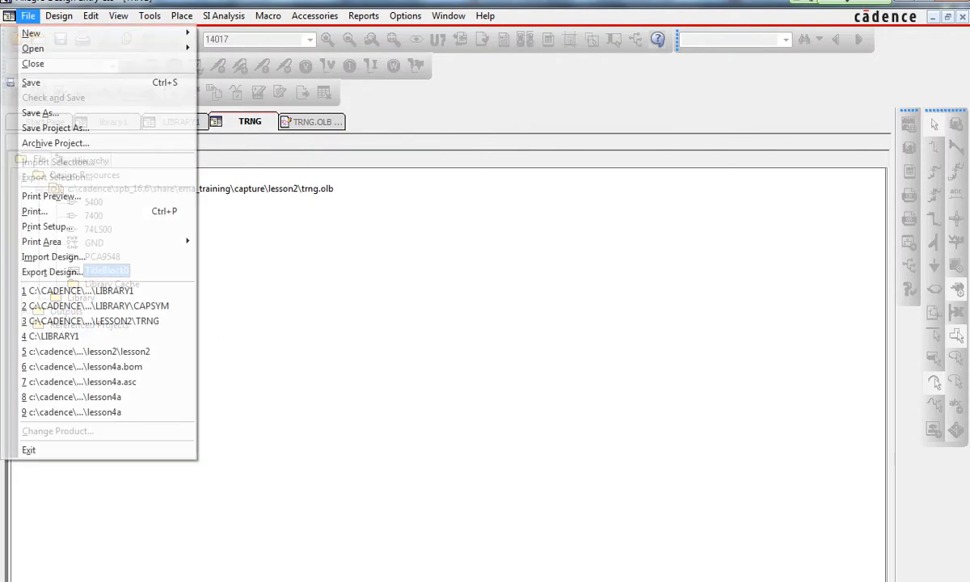
pyautogui.click(31, 82)
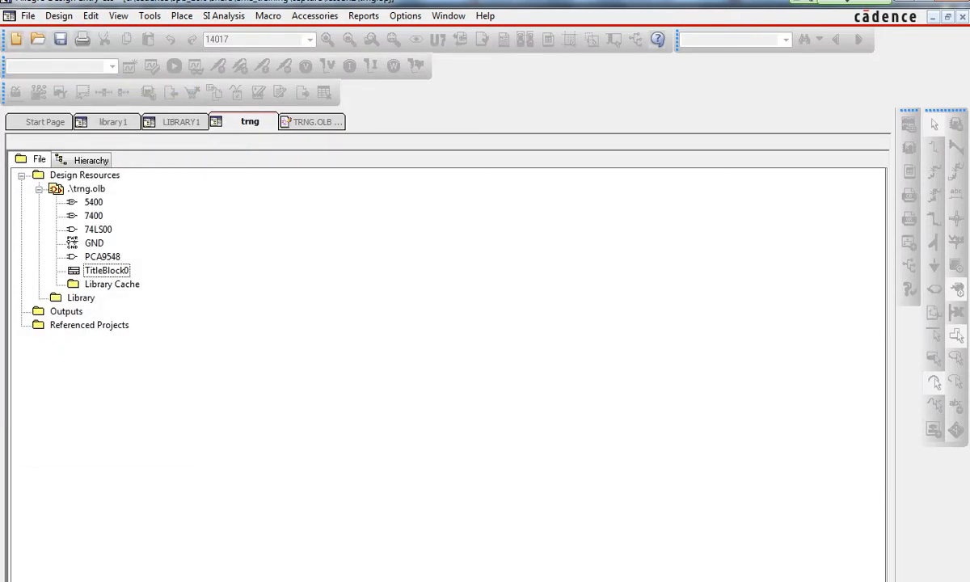
# - Close the title block symbol editor window
pyautogui.click(314, 122)
pyautogui.click(28, 15)
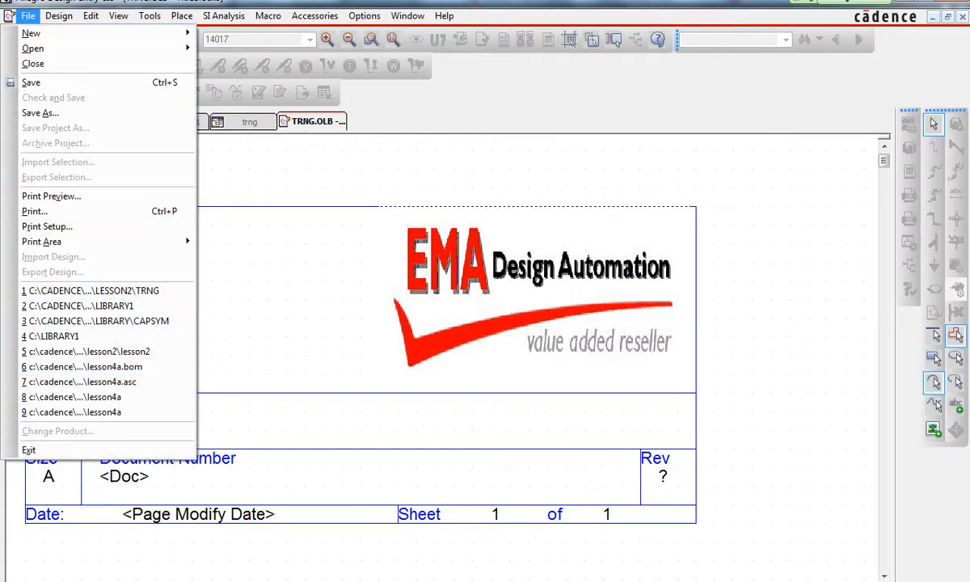
pyautogui.click(33, 63)
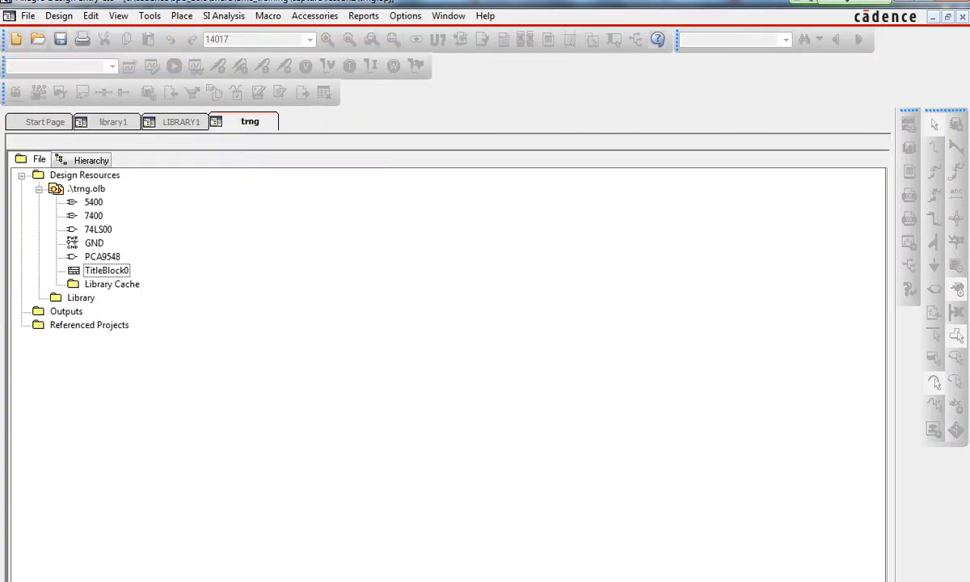
# - Close both the LIBRARY1 and library1 project windows, leaving only the trng project open
pyautogui.click(179, 122)
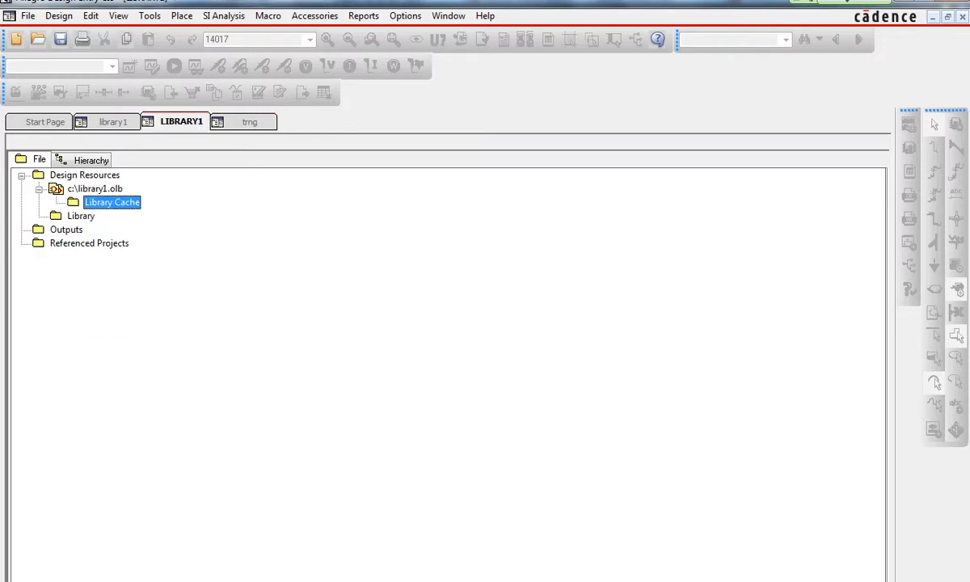
pyautogui.rightClick(200, 122)
pyautogui.click(227, 211)
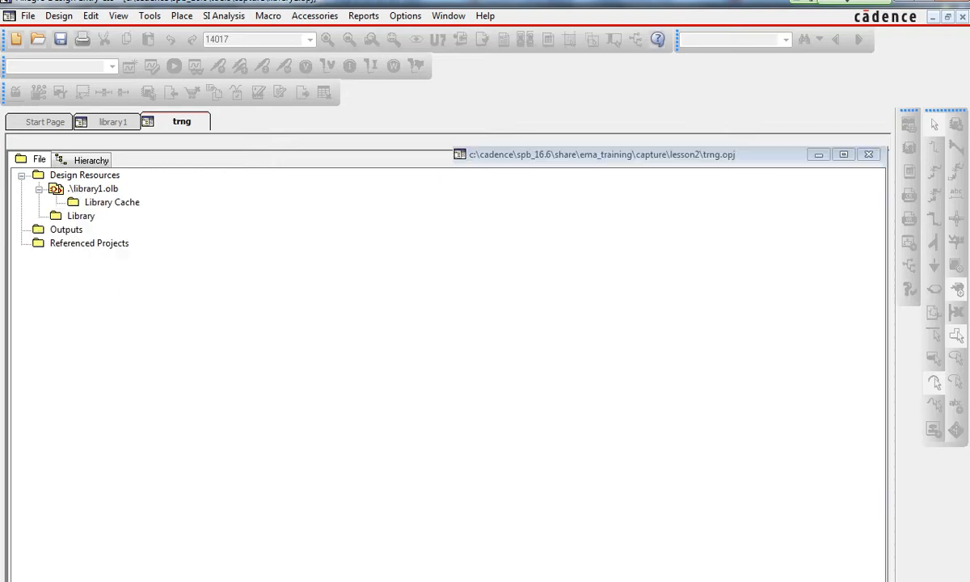
pyautogui.click(114, 122)
pyautogui.rightClick(119, 123)
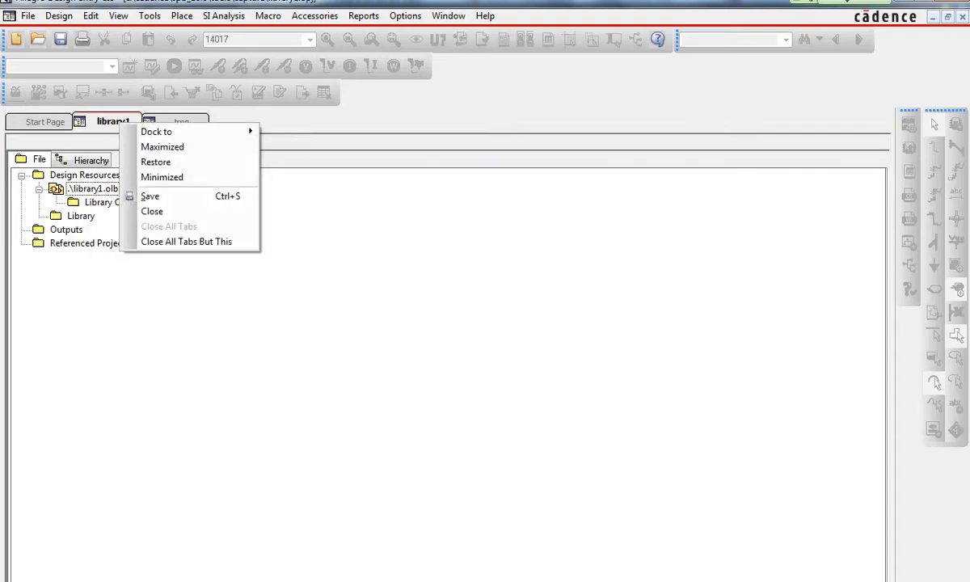
pyautogui.click(152, 211)
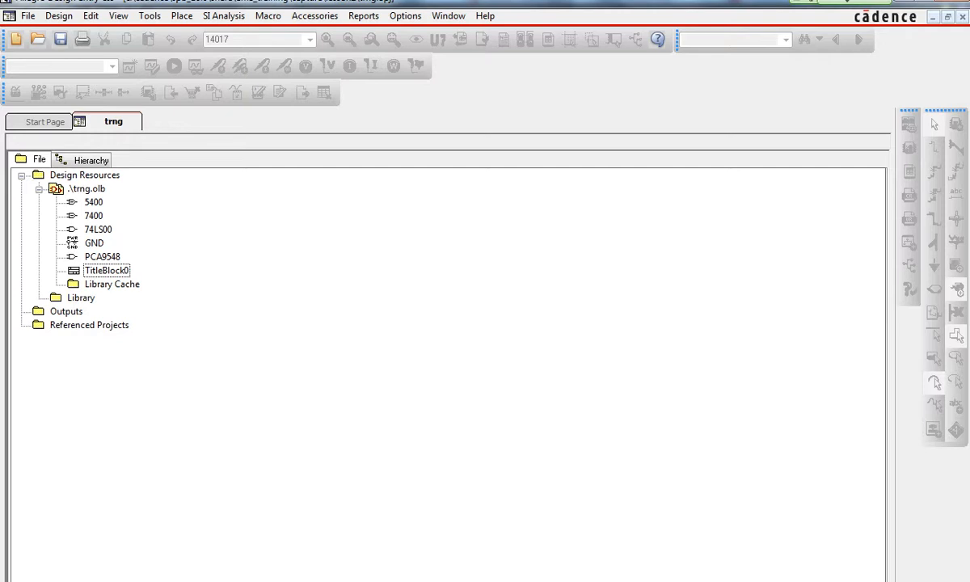
# - Open the design template's title block settings and set the Title to Test Design
pyautogui.click(405, 15)
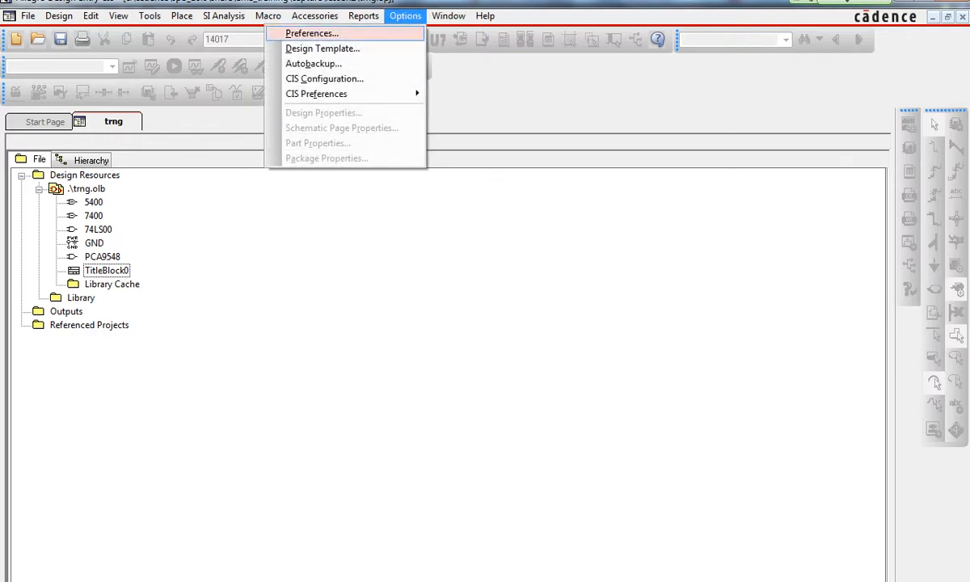
pyautogui.click(311, 48)
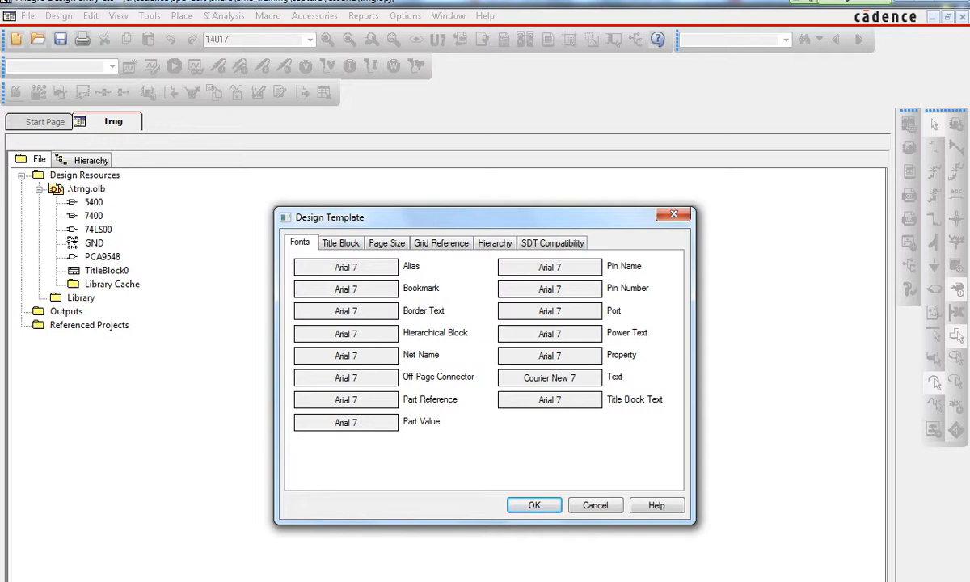
pyautogui.click(340, 243)
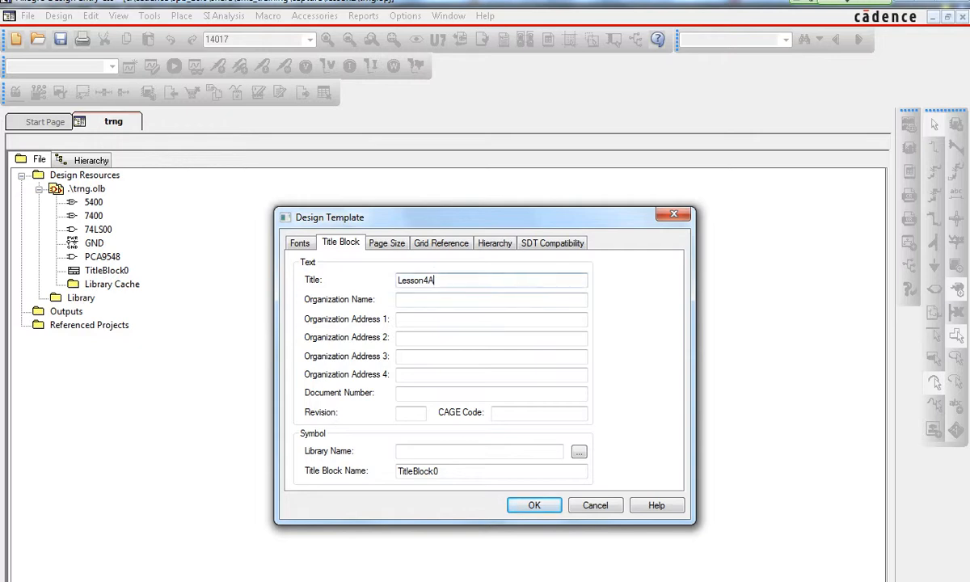
pyautogui.moveTo(437, 281); pyautogui.dragTo(396, 281)
pyautogui.write('Test Design')
pyautogui.press('Tab')
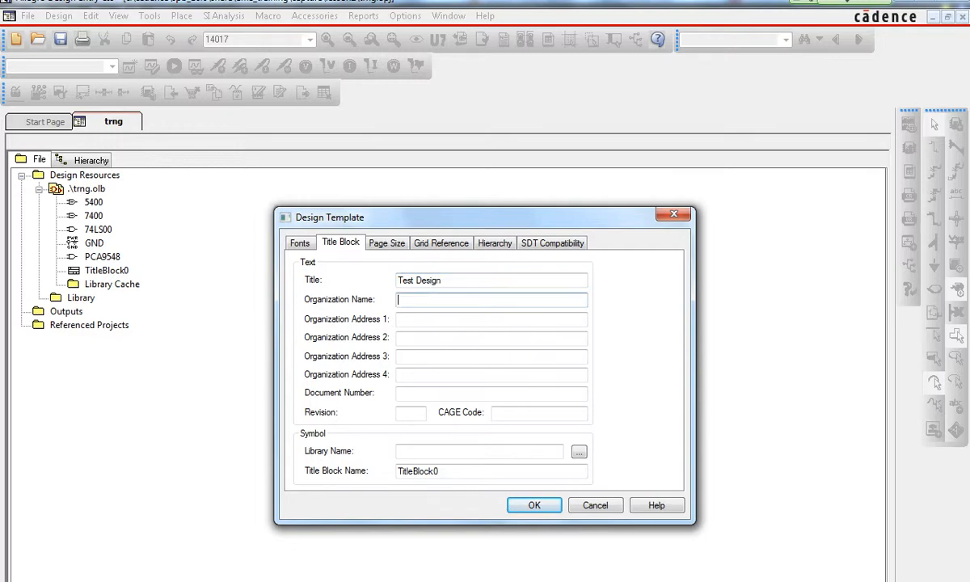
# - Set the Organization Name to Bigg Corp, correcting a typo in it
pyautogui.write('Bl')
pyautogui.write('gg C')
pyautogui.write('orp')
pyautogui.click(402, 300)
pyautogui.press('BackSpace')
pyautogui.write('i')
pyautogui.press('Tab')
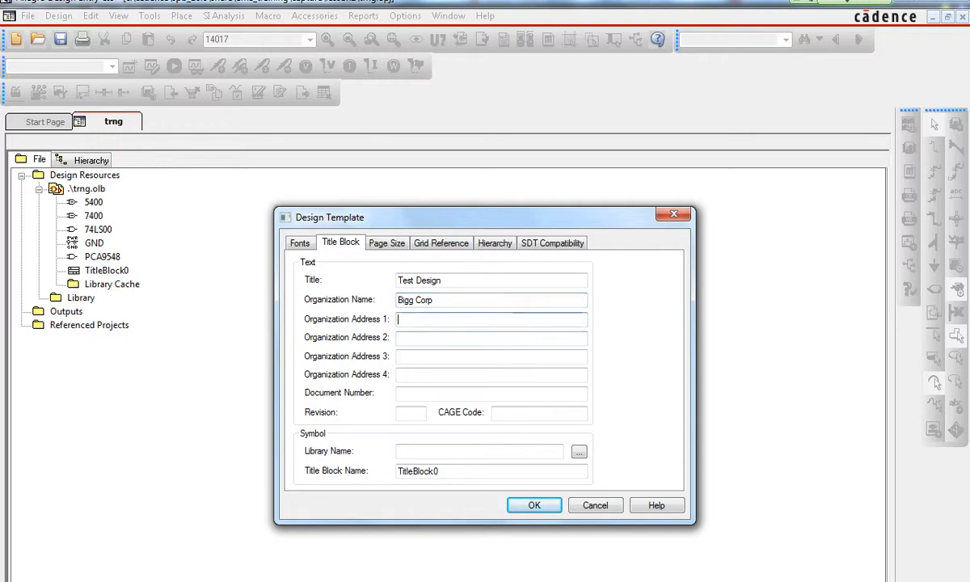
# - Fill in the four organization address lines with the street, suite, city and state, and ZIP code
pyautogui.write('1066 Normand')
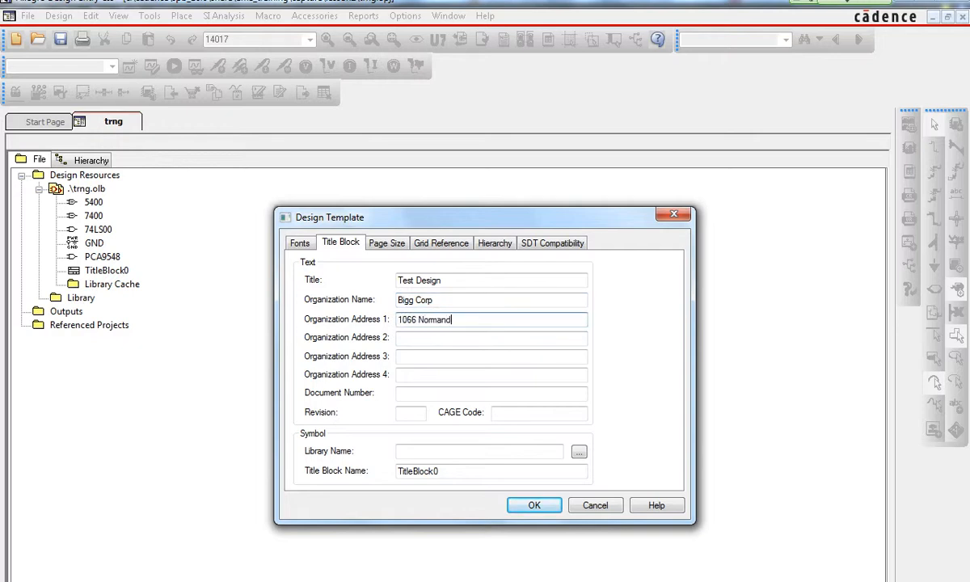
pyautogui.write('ay Ave.')
pyautogui.press('Tab')
pyautogui.write('Suite')
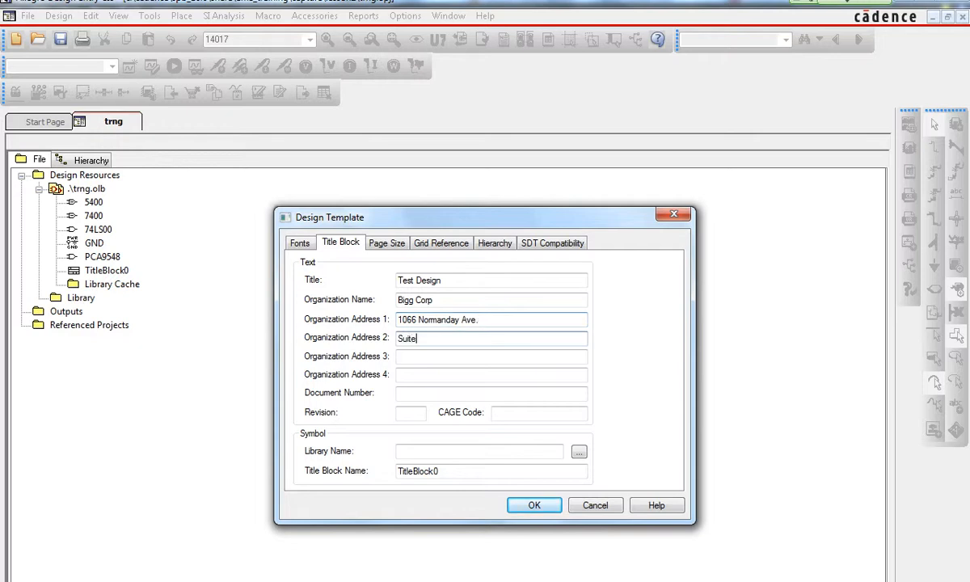
pyautogui.write(' 3001')
pyautogui.press('Tab')
pyautogui.write('W')
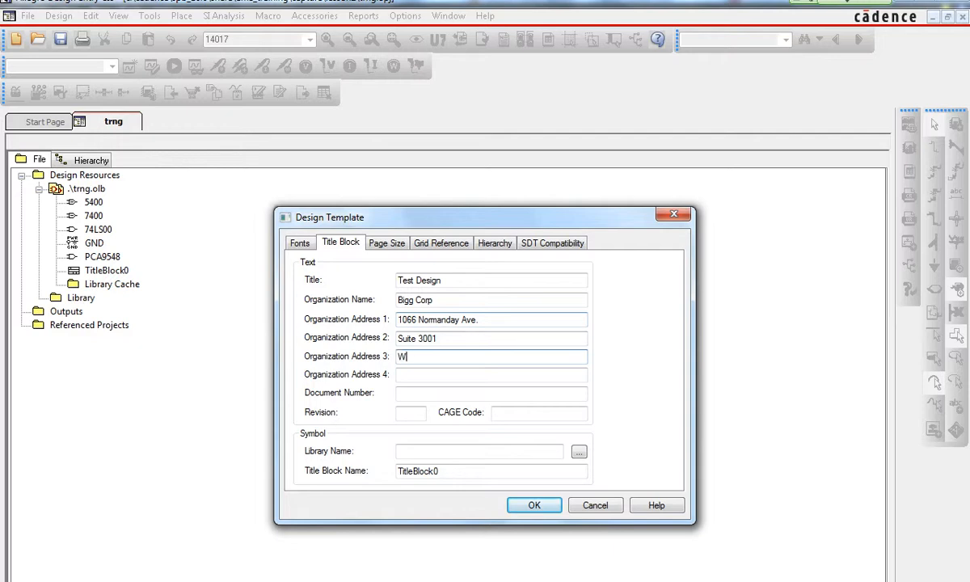
pyautogui.write('heezer, Idaho')
pyautogui.press('Tab')
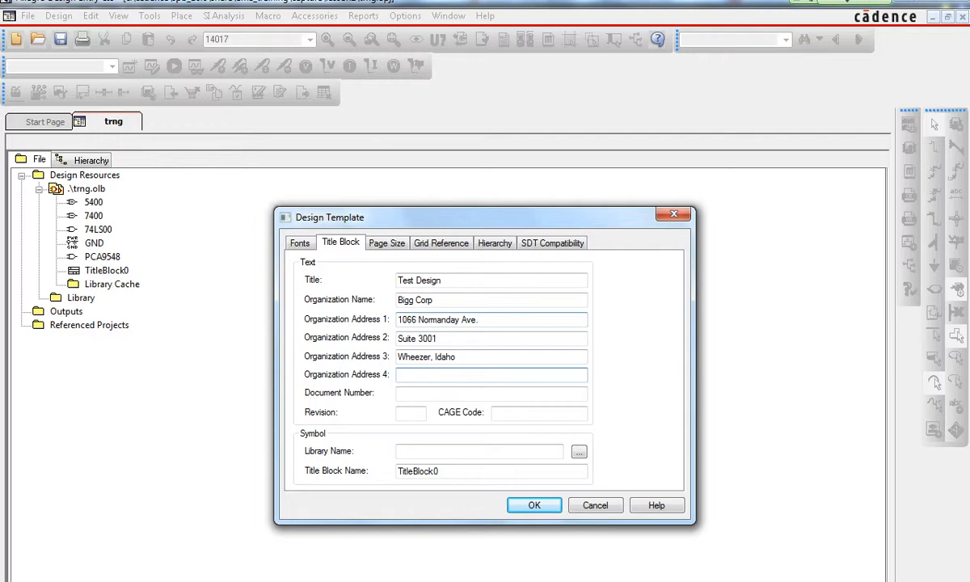
pyautogui.write('92990-3001')
pyautogui.press('Tab')
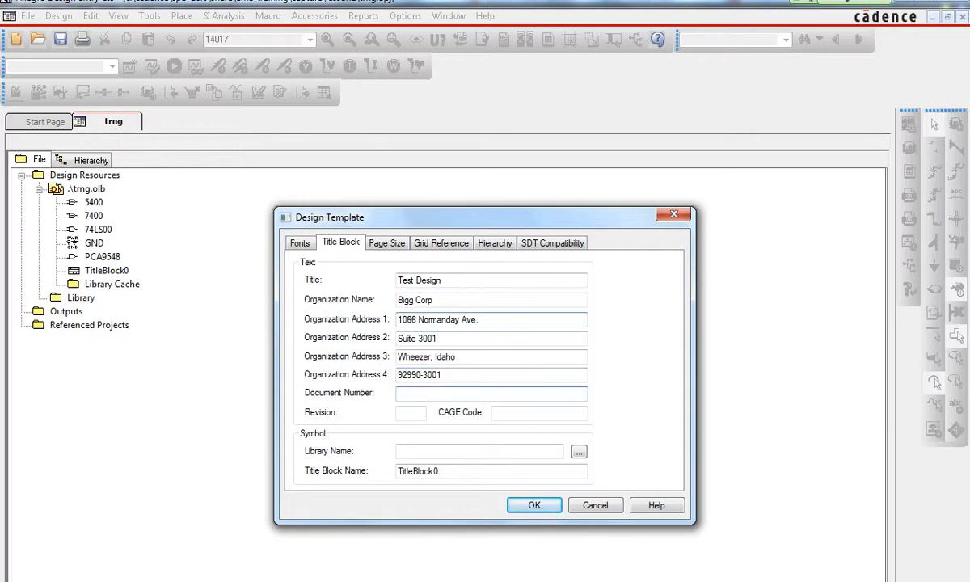
# - Set the Document Number to 12345 and the Revision to A
pyautogui.write('12345')
pyautogui.press('Tab')
pyautogui.write('A')
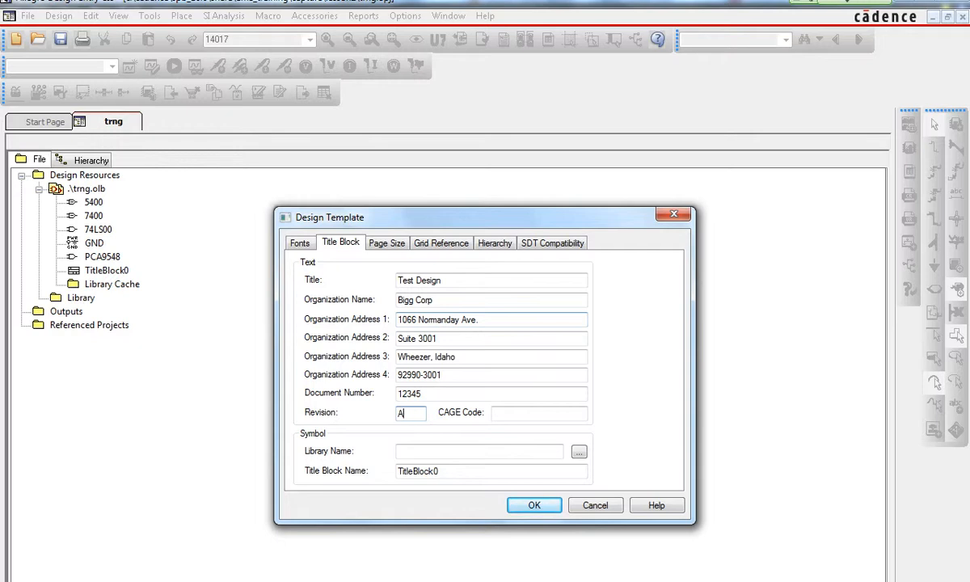
pyautogui.press('Tab')
pyautogui.click(579, 451)
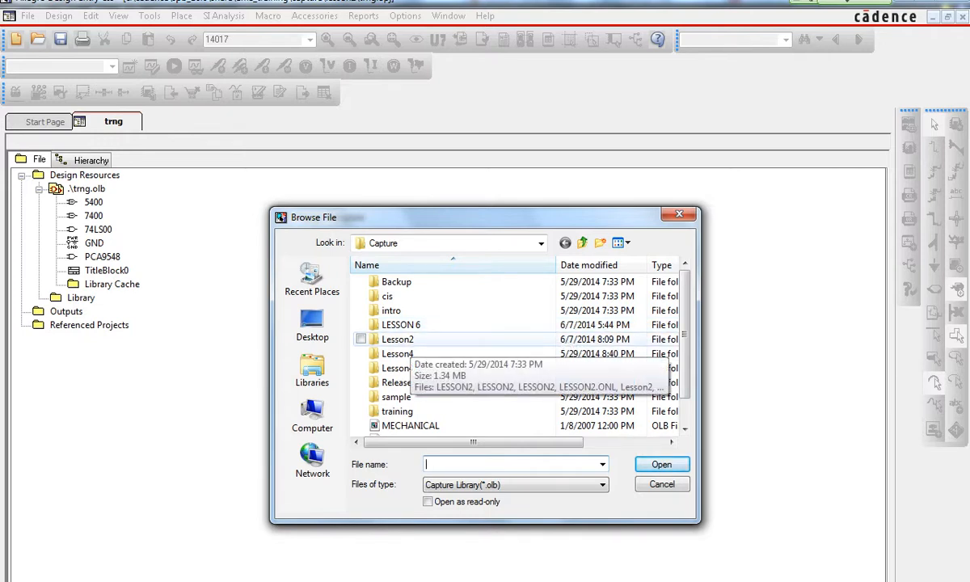
pyautogui.click(410, 340)
pyautogui.doubleClick(410, 340)
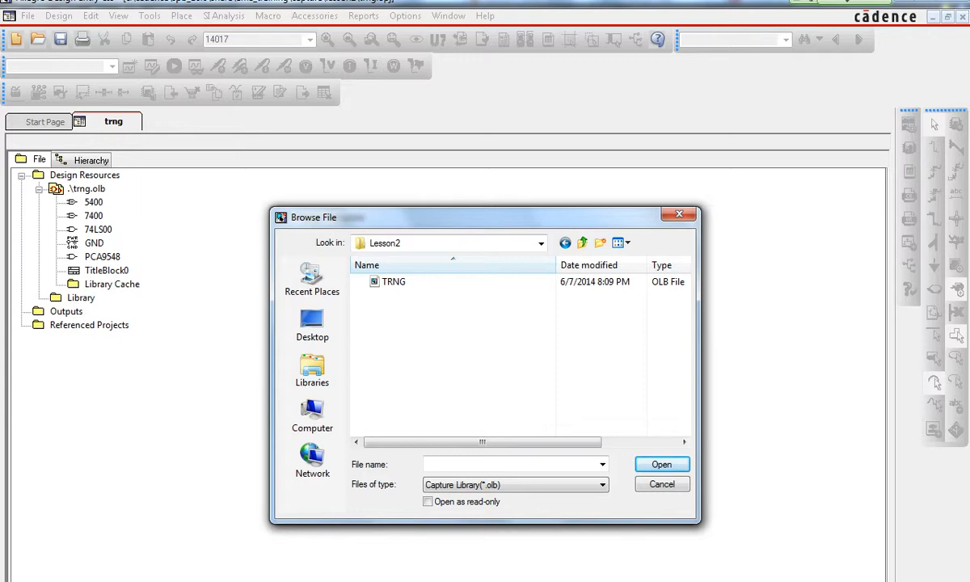
pyautogui.click(582, 243)
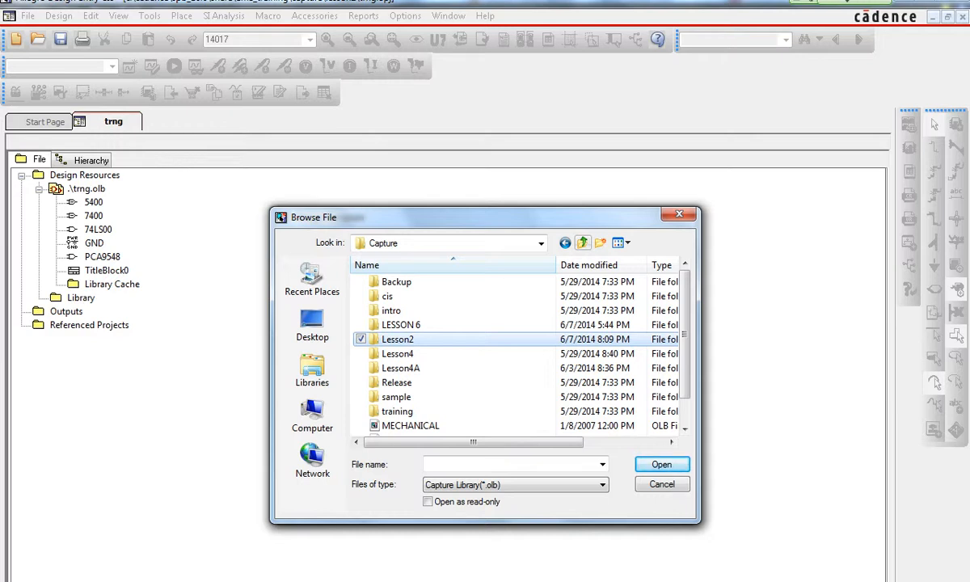
pyautogui.click(582, 242)
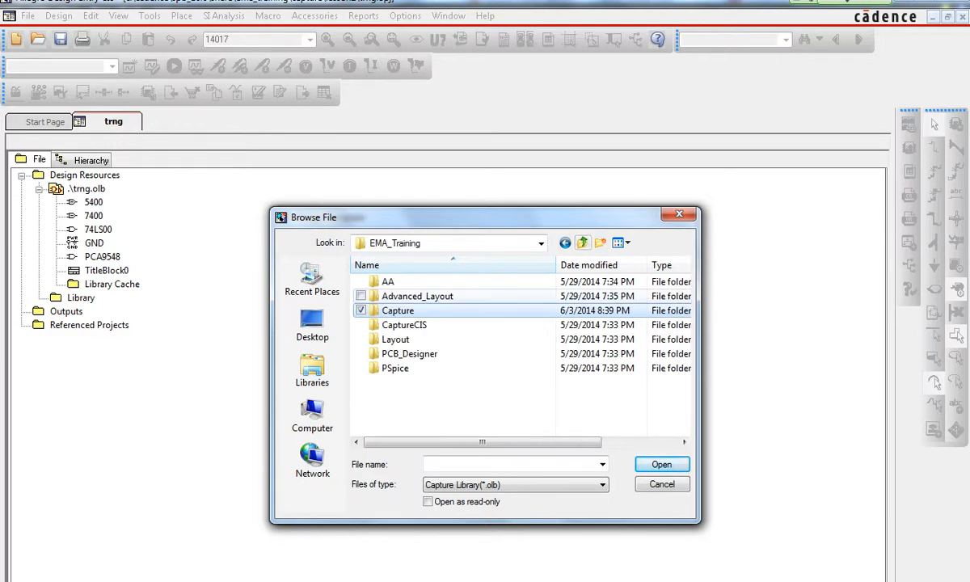
pyautogui.doubleClick(397, 310)
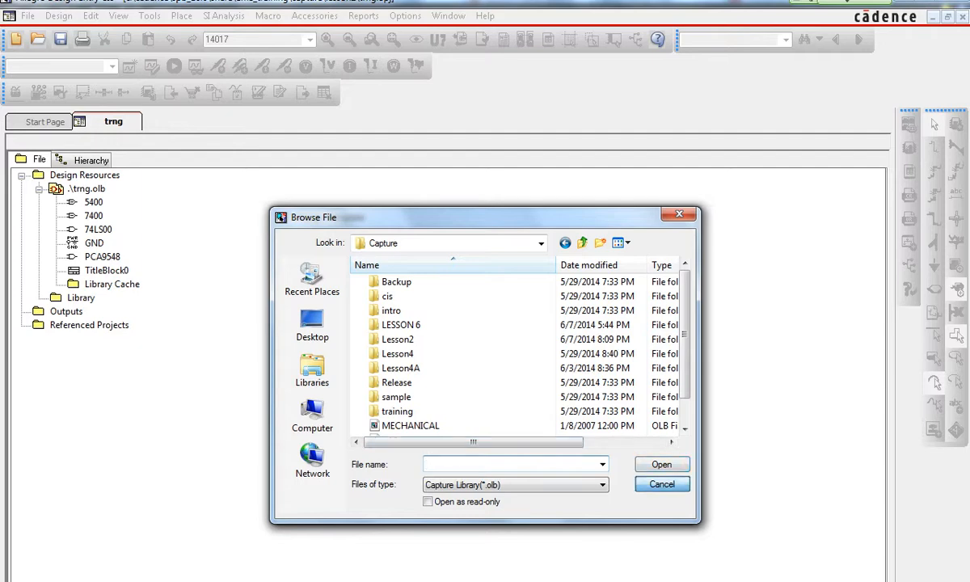
pyautogui.click(661, 484)
# - Set the title block Library Name to the TRNG library in the Capture Lesson2 folder
pyautogui.click(478, 452)
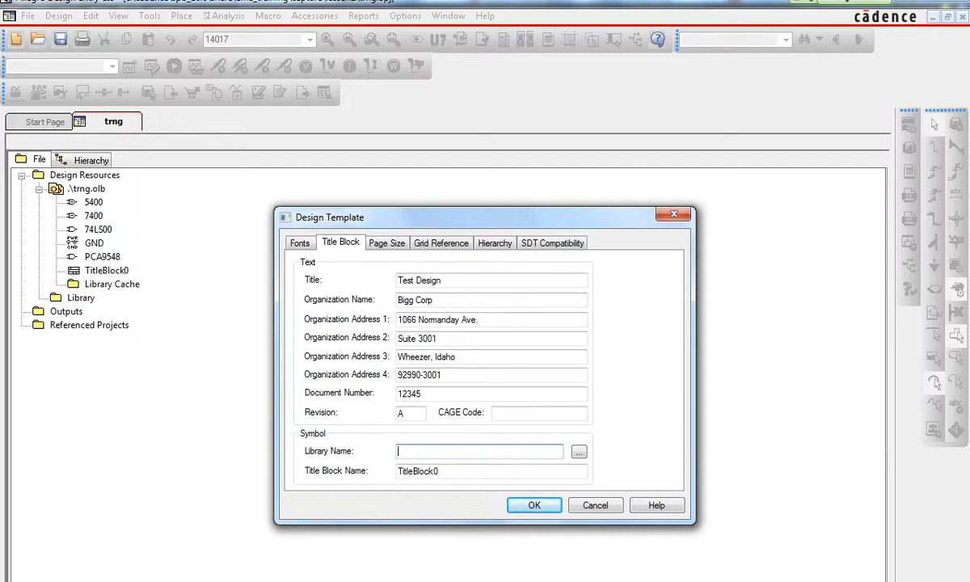
pyautogui.click(580, 452)
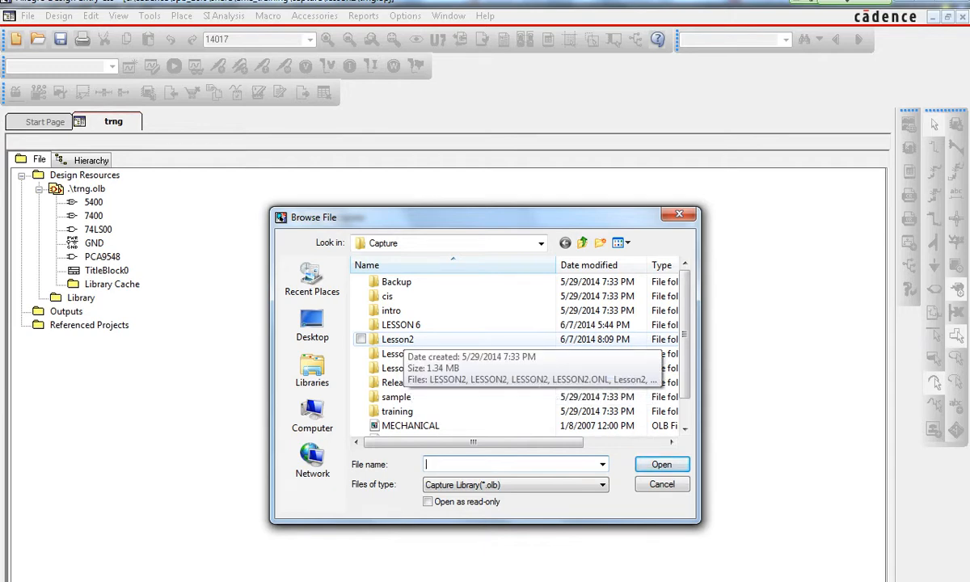
pyautogui.doubleClick(397, 340)
pyautogui.click(394, 282)
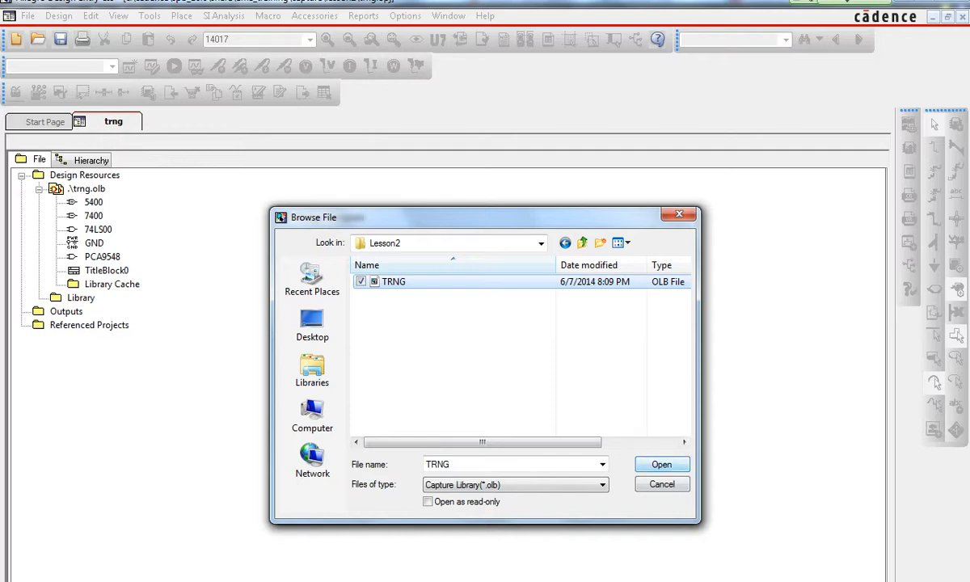
pyautogui.press('Return')
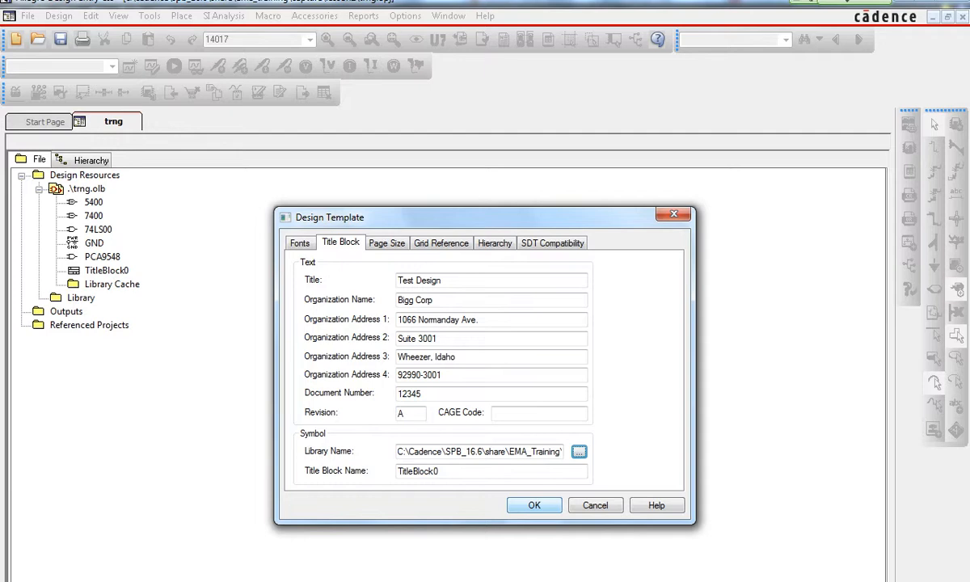
# - Set the Title Block Name to TitleBlock0 and confirm the design template settings
pyautogui.click(534, 506)
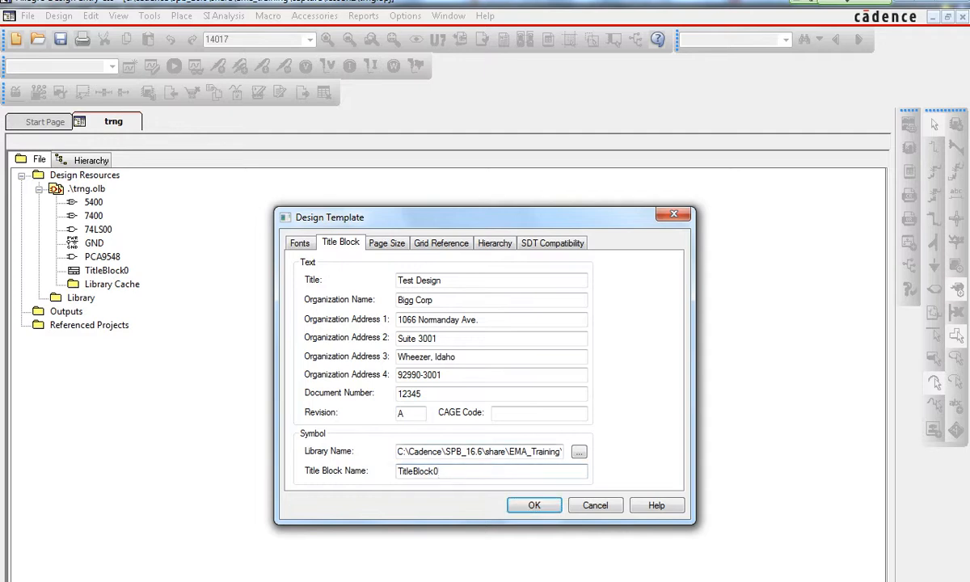
pyautogui.press('BackSpace')
pyautogui.press('BackSpace')
pyautogui.write('k0')
pyautogui.press('Return')
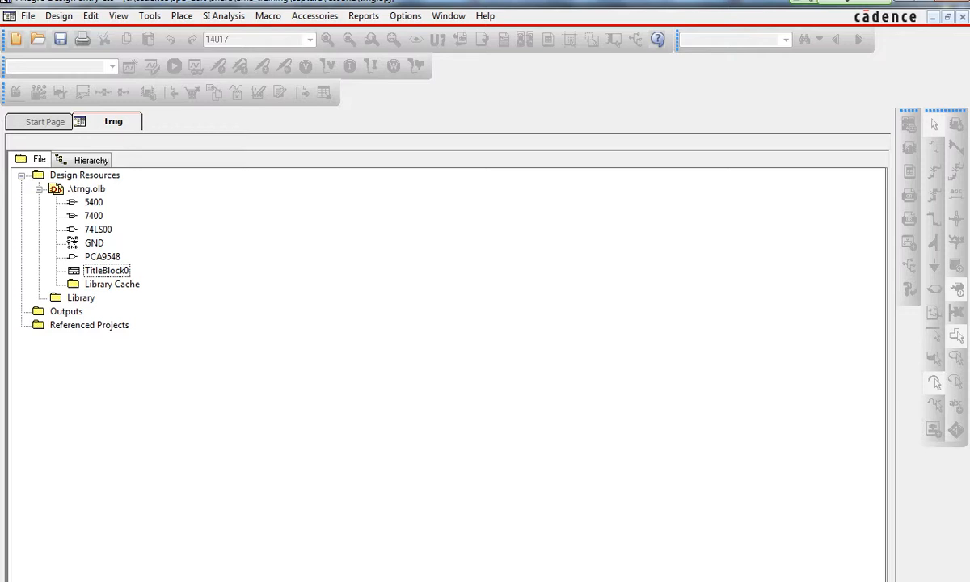
# - Create a new design and inspect the title block placed on its first page
pyautogui.click(29, 16)
pyautogui.moveTo(31, 33)
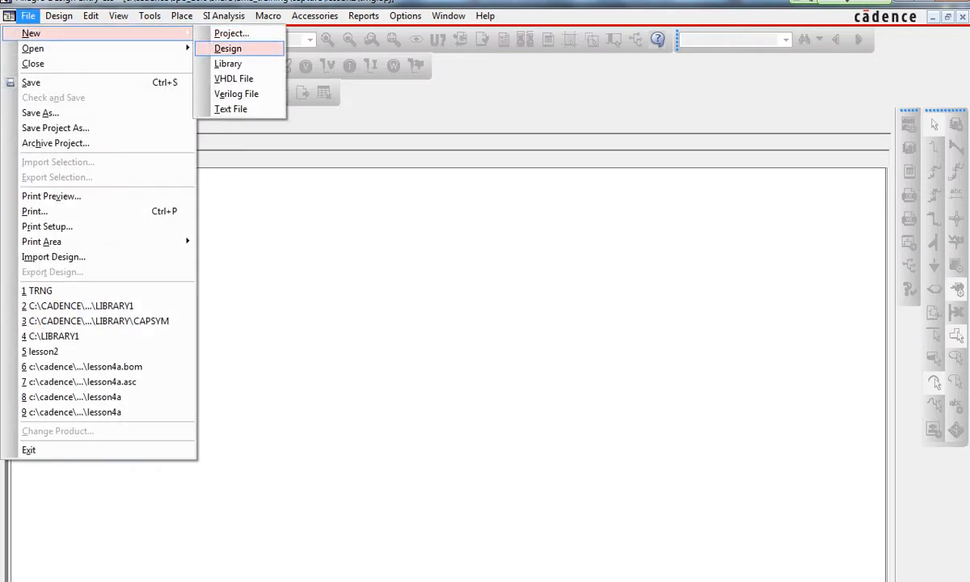
pyautogui.click(228, 48)
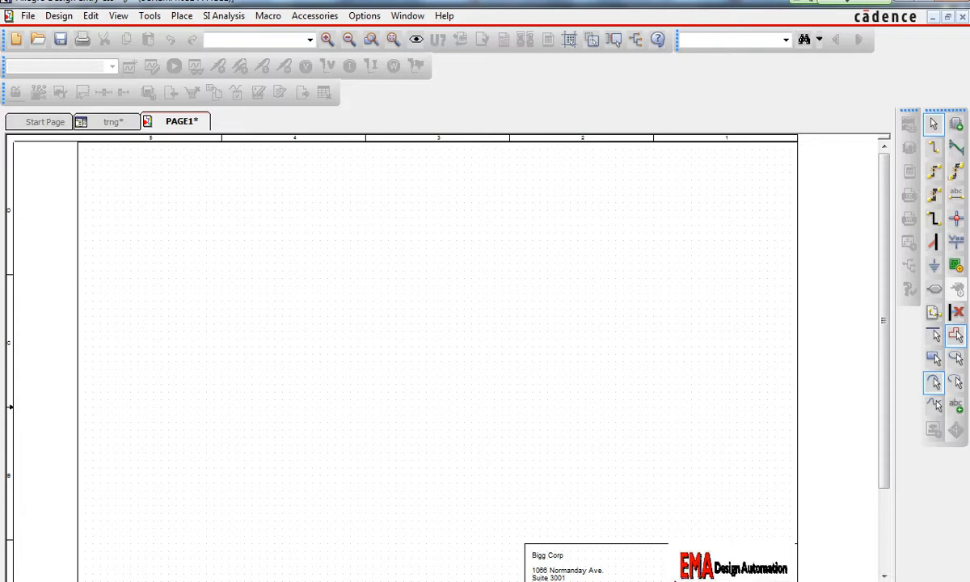
pyautogui.press('p')
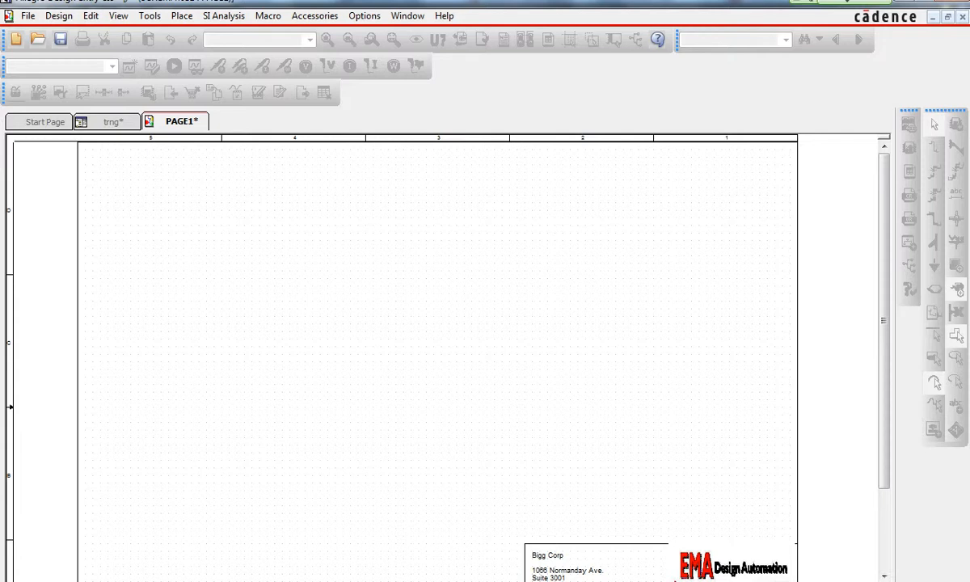
pyautogui.click(113, 122)
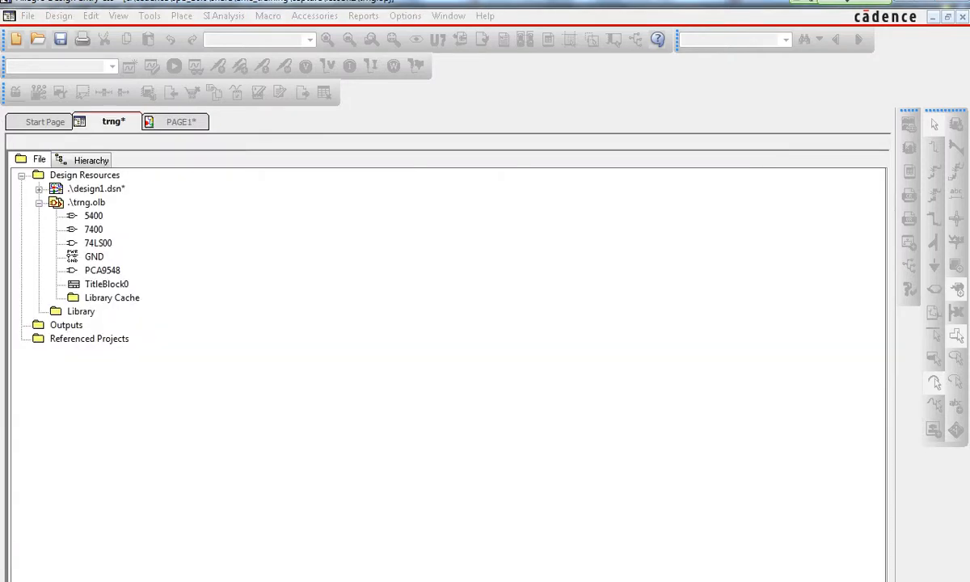
pyautogui.click(180, 122)
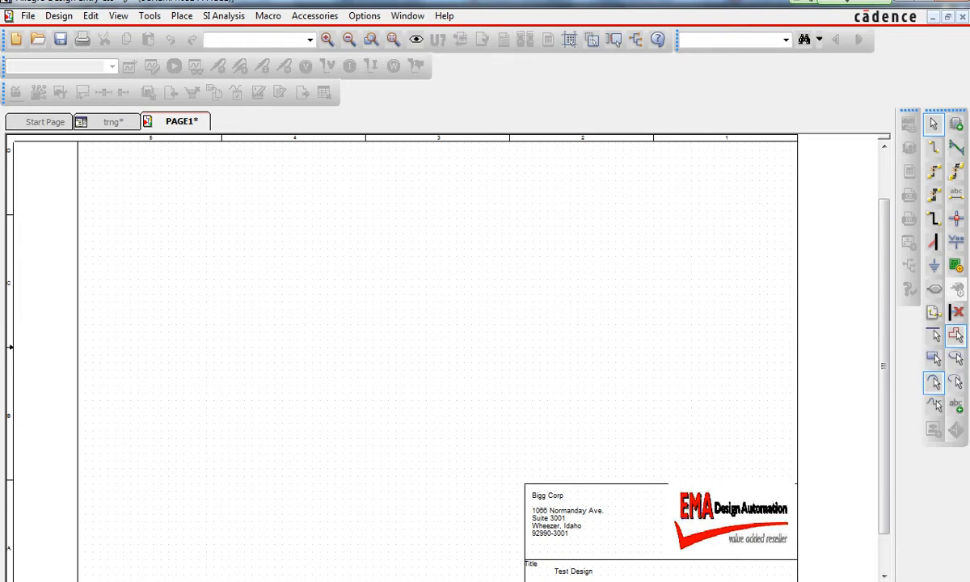
pyautogui.scroll(-3, 436, 356)
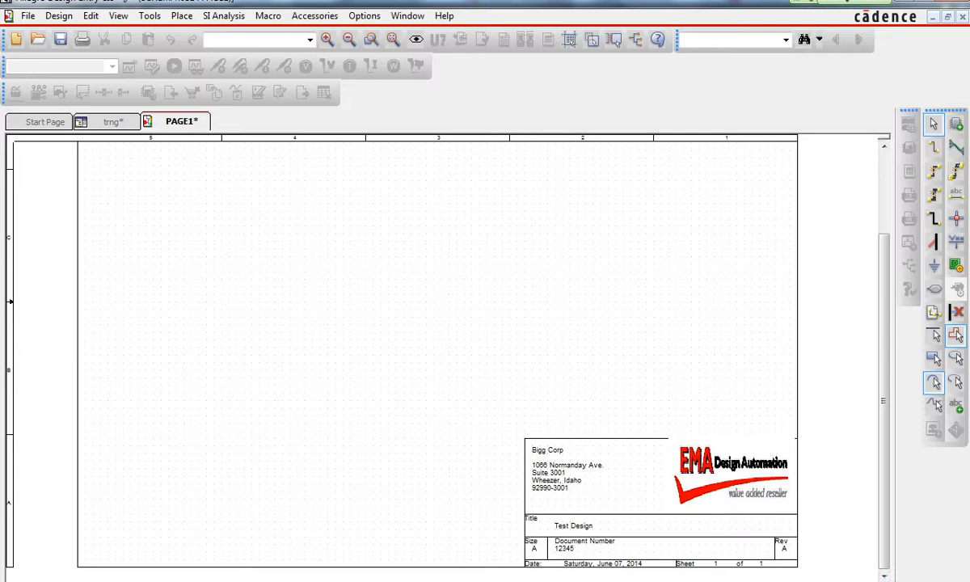
pyautogui.click(631, 485)
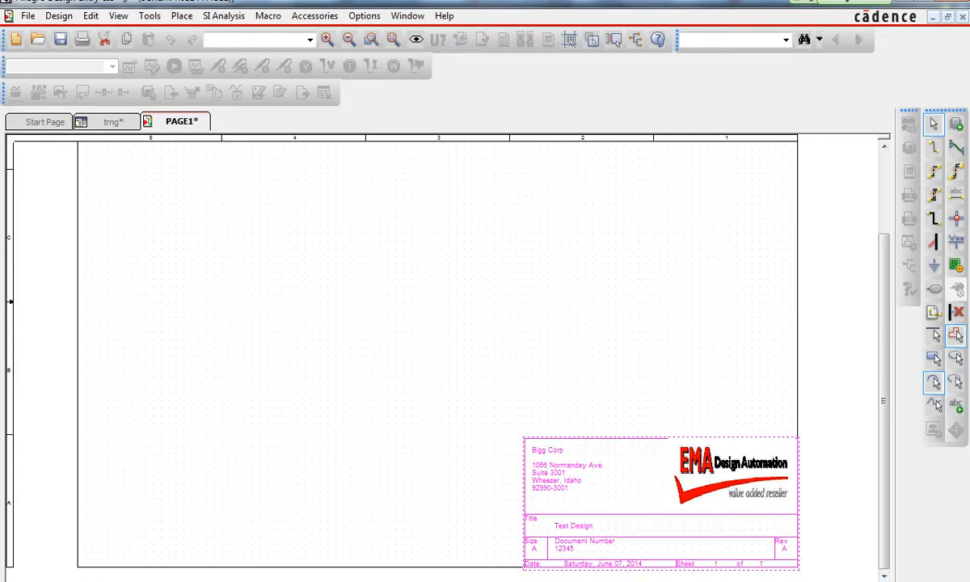
pyautogui.press('Escape')
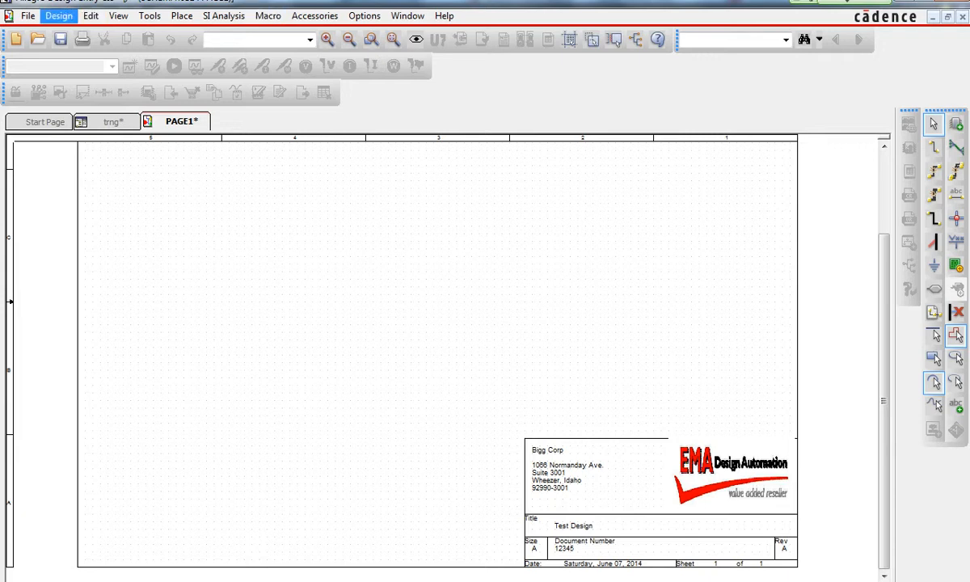
# - Zoom in on the page's title block and review the title block settings in the design template
pyautogui.click(58, 15)
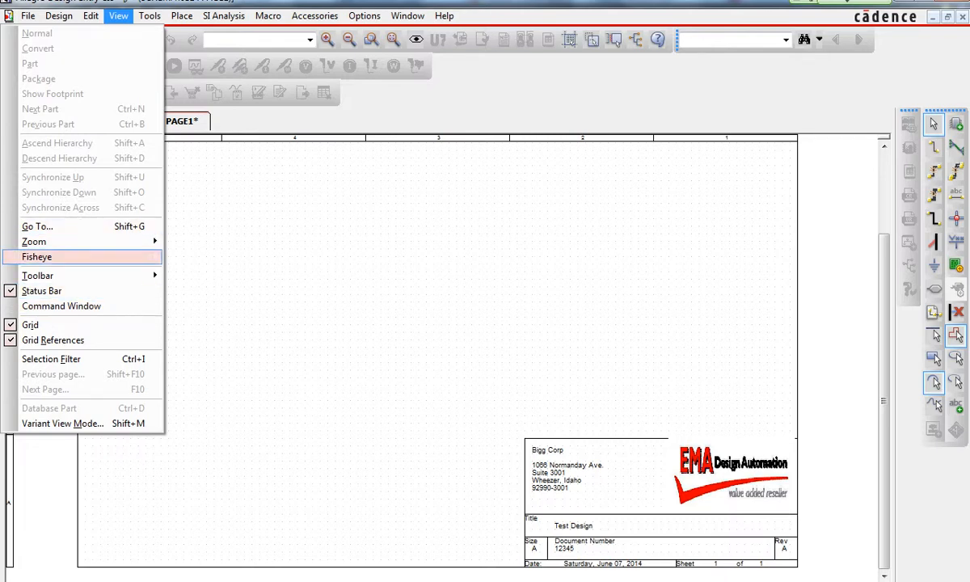
pyautogui.moveTo(48, 242)
pyautogui.click(188, 302)
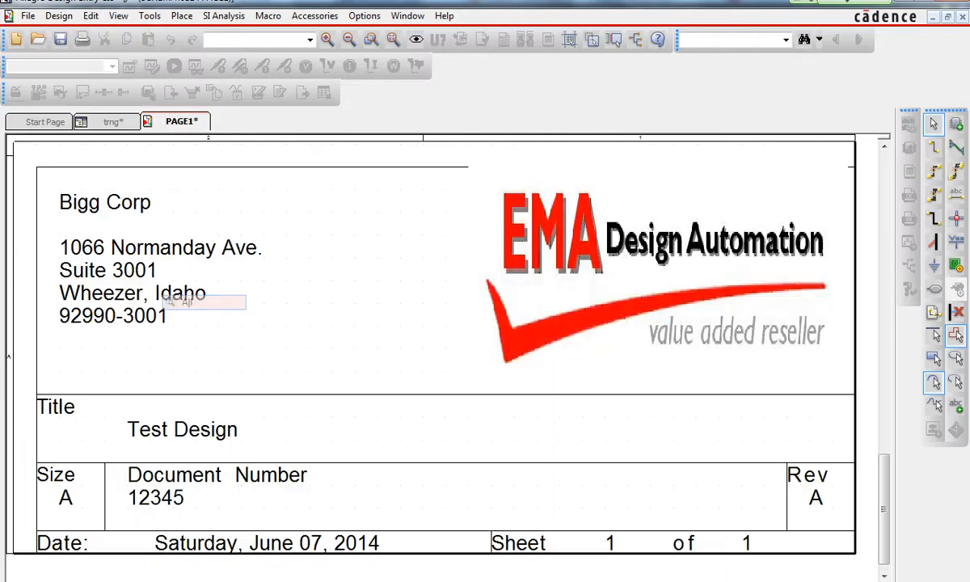
pyautogui.hotkey('ctrl', 'a')
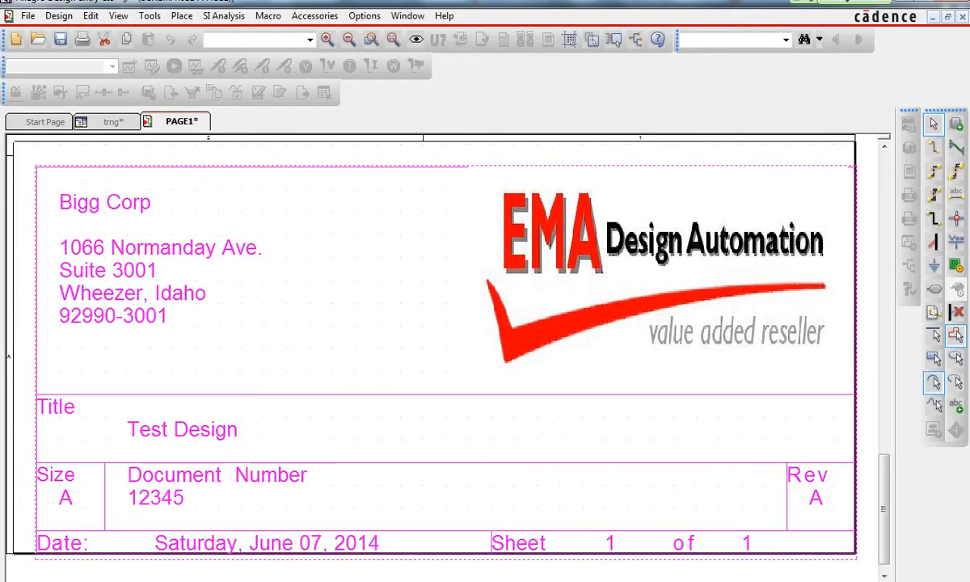
pyautogui.press('Escape')
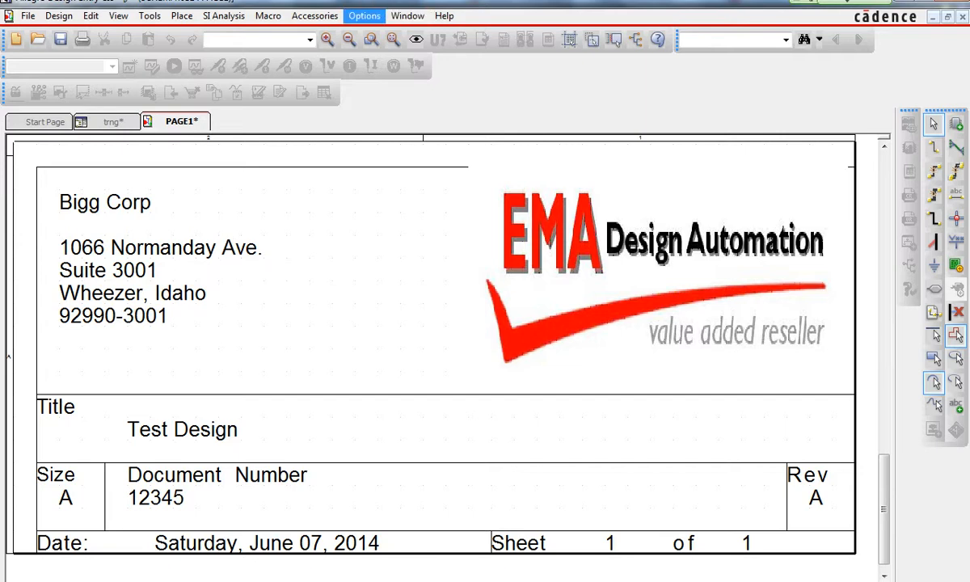
pyautogui.click(363, 15)
pyautogui.click(282, 48)
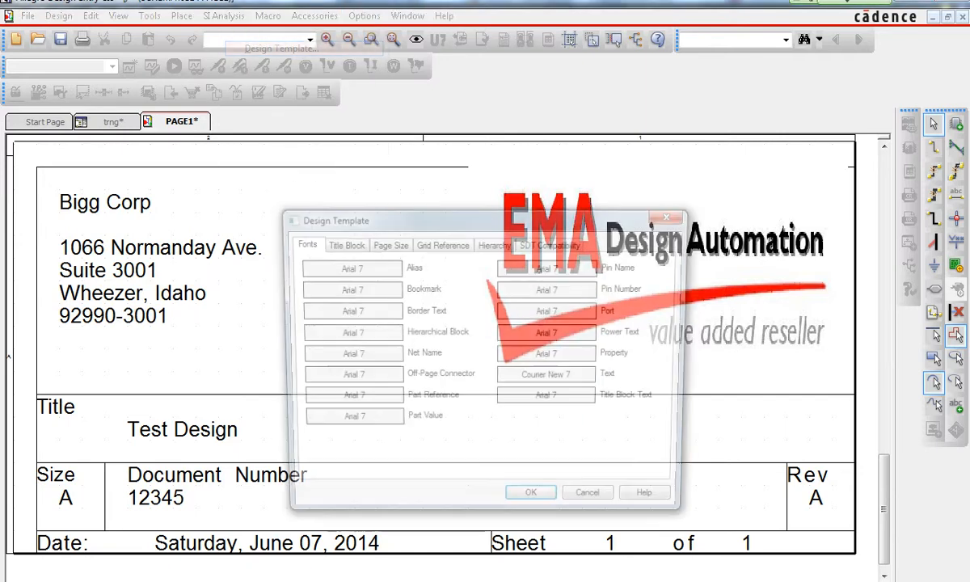
pyautogui.hotkey('ctrl', 'Tab')
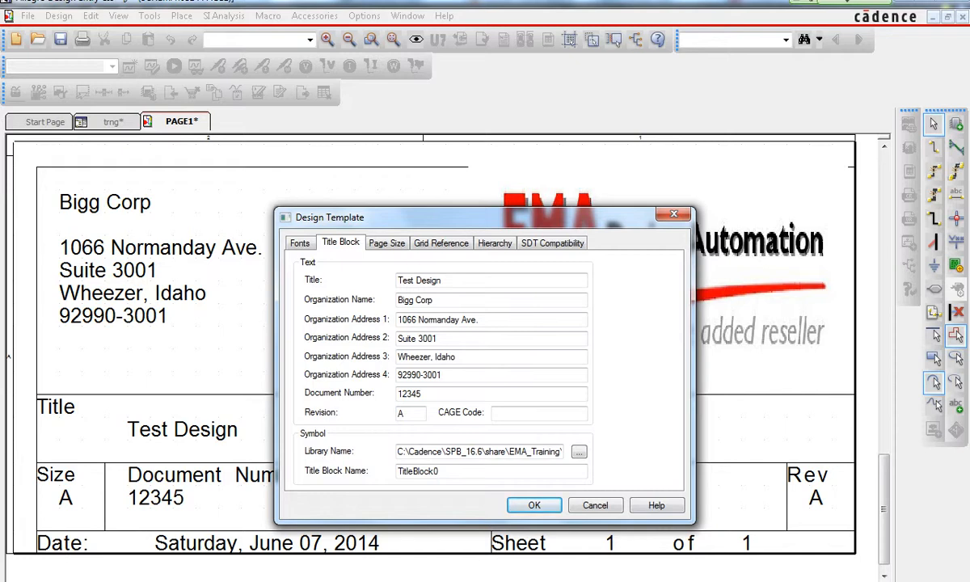
pyautogui.press('Return')
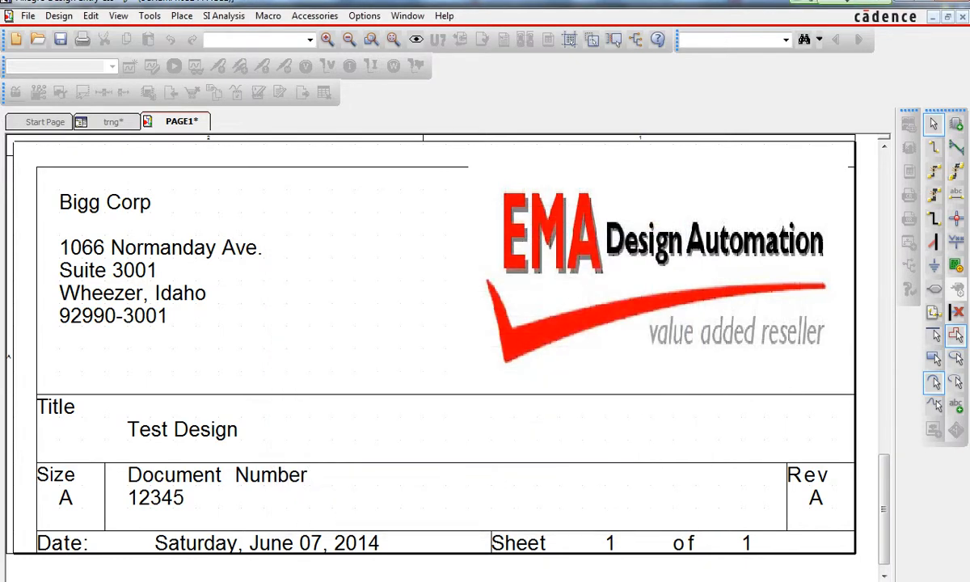
# - Open the TitleBlock0 symbol from the trng library for editing
pyautogui.click(113, 122)
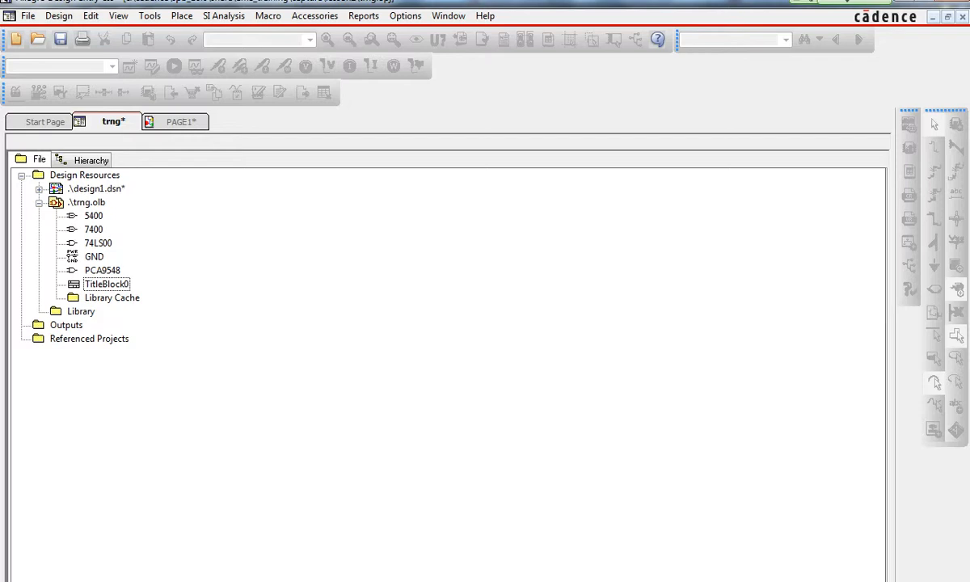
pyautogui.click(121, 283)
pyautogui.rightClick(142, 284)
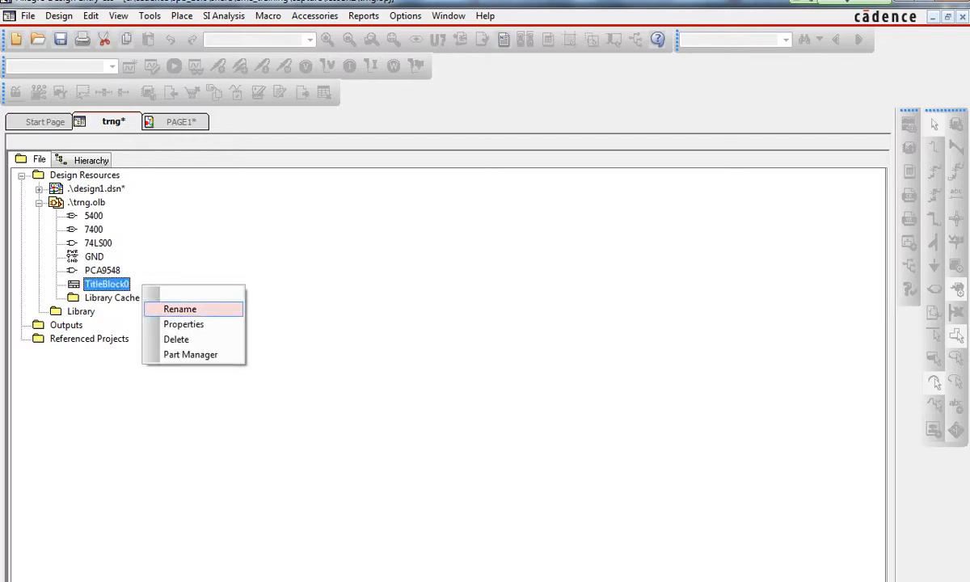
pyautogui.doubleClick(108, 284)
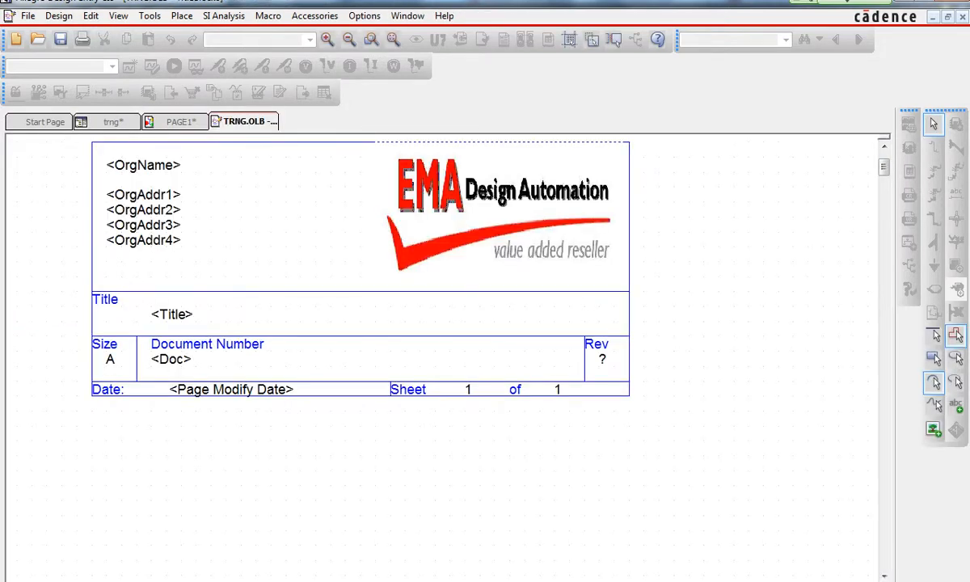
# - Move the title block graphics downward within the symbol and save the library
pyautogui.click(502, 216)
pyautogui.moveTo(340, 291)
pyautogui.mouseDown()
pyautogui.moveTo(340, 305)
pyautogui.moveTo(354, 293)
pyautogui.moveTo(339, 291)
pyautogui.mouseUp()
pyautogui.click(501, 216)
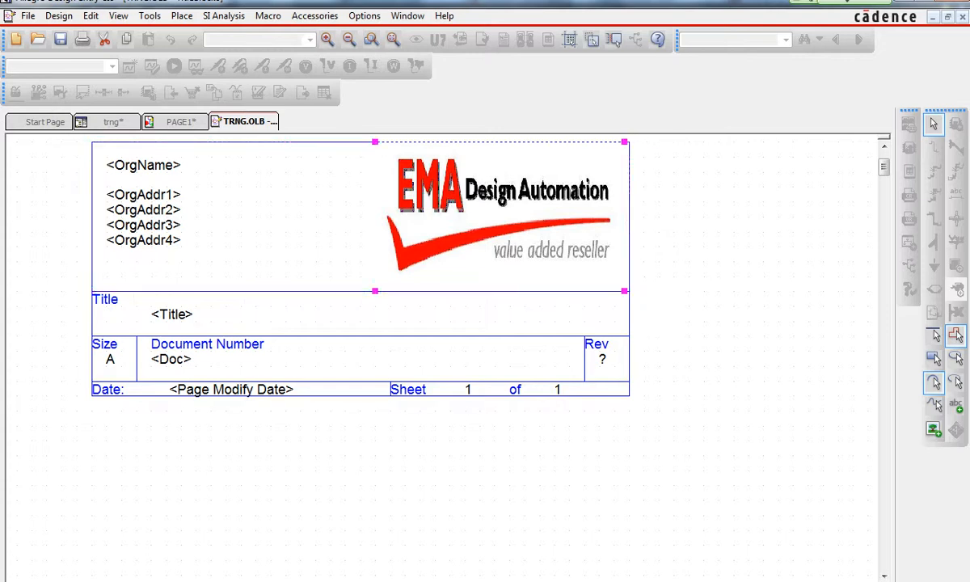
pyautogui.click(629, 142)
pyautogui.moveTo(629, 142); pyautogui.dragTo(629, 255)
pyautogui.click(517, 332)
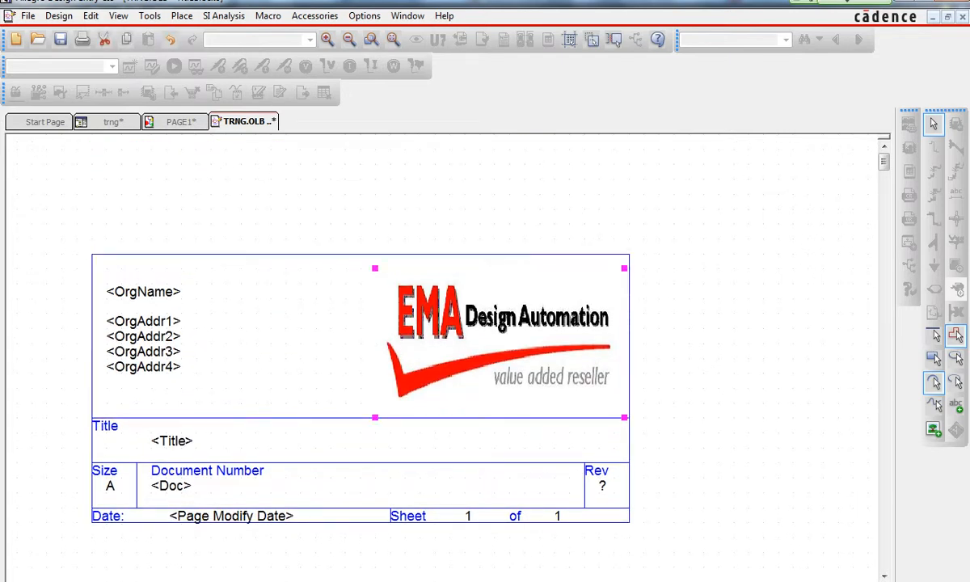
pyautogui.press('Escape')
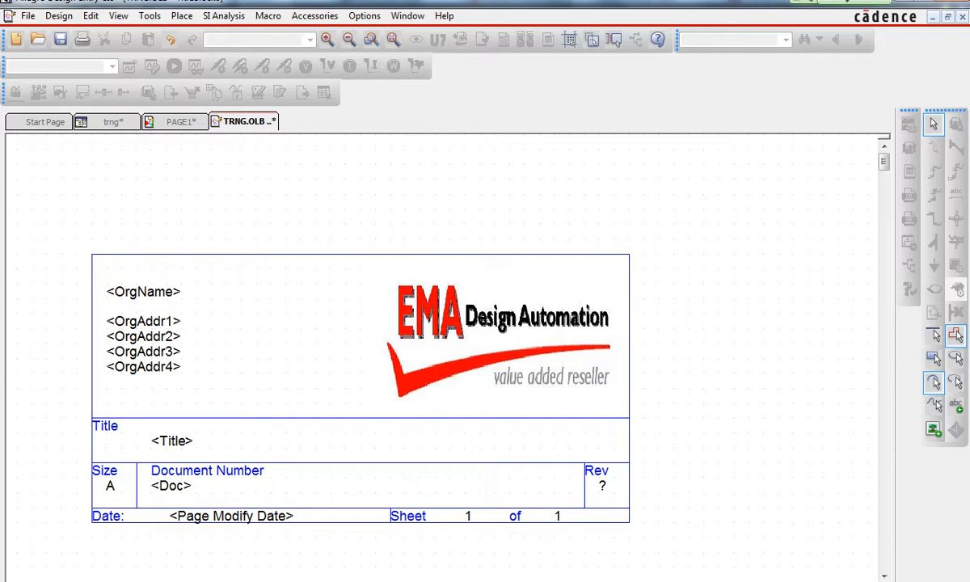
pyautogui.click(28, 16)
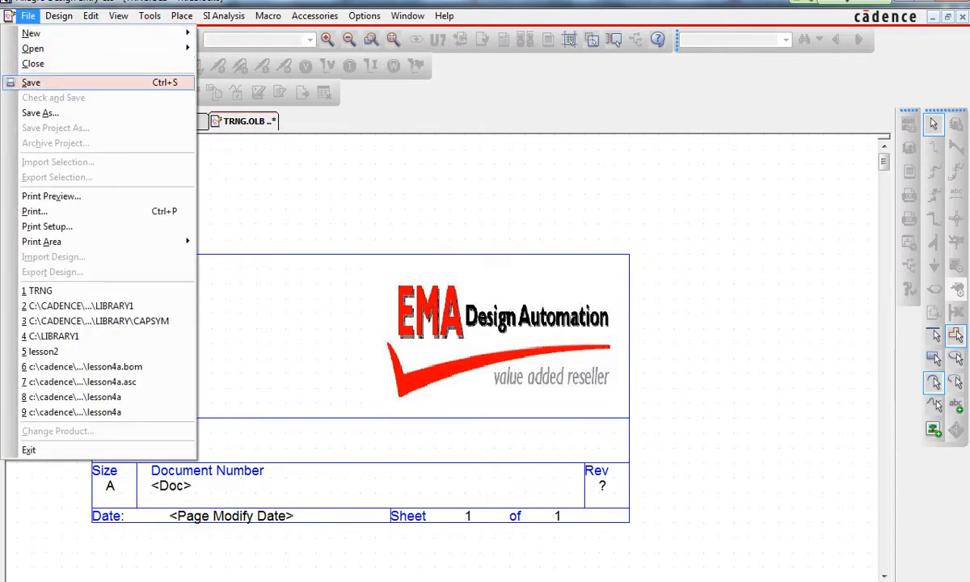
pyautogui.press('Return')
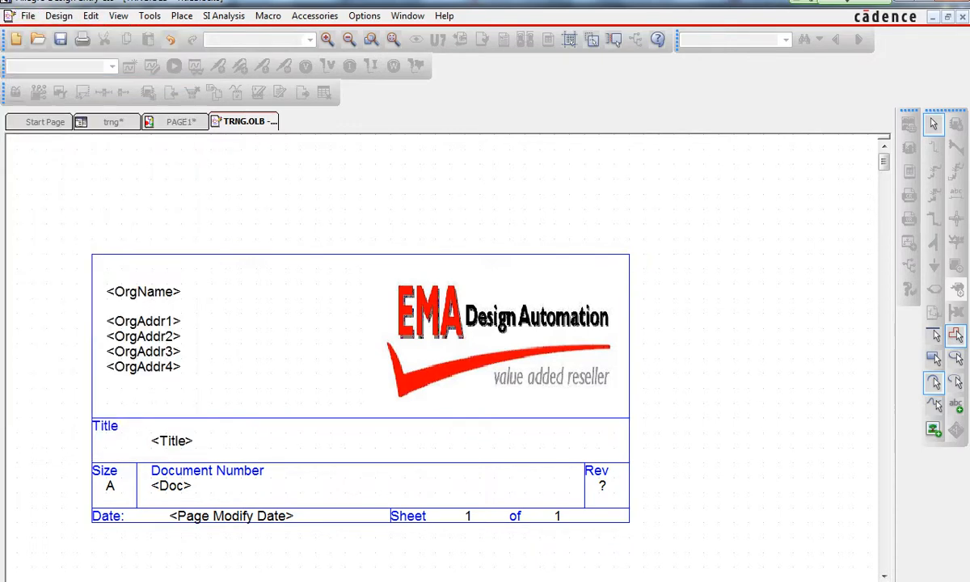
# - Close the library symbol tab and return to the title block on the design page
pyautogui.rightClick(234, 121)
pyautogui.click(259, 194)
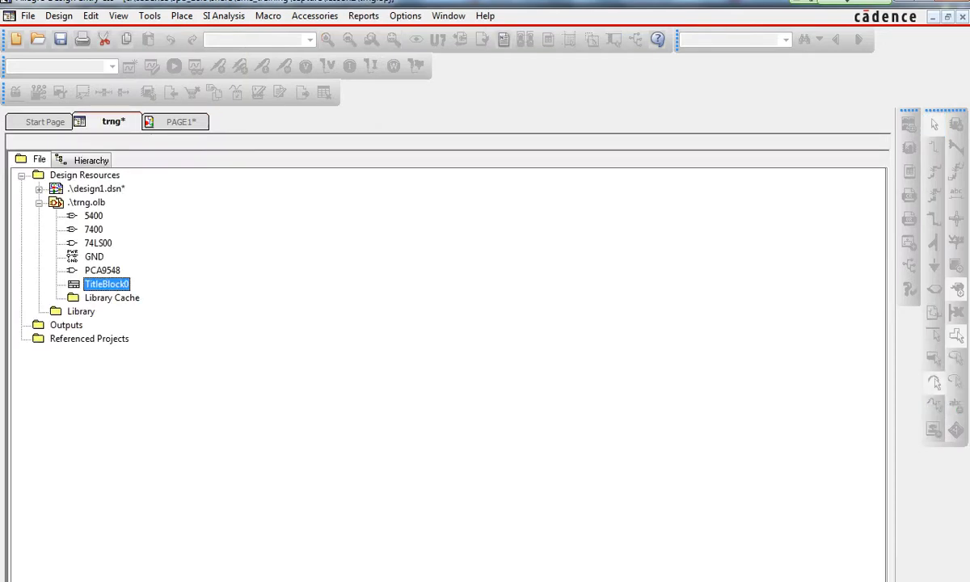
pyautogui.click(181, 122)
pyautogui.click(364, 347)
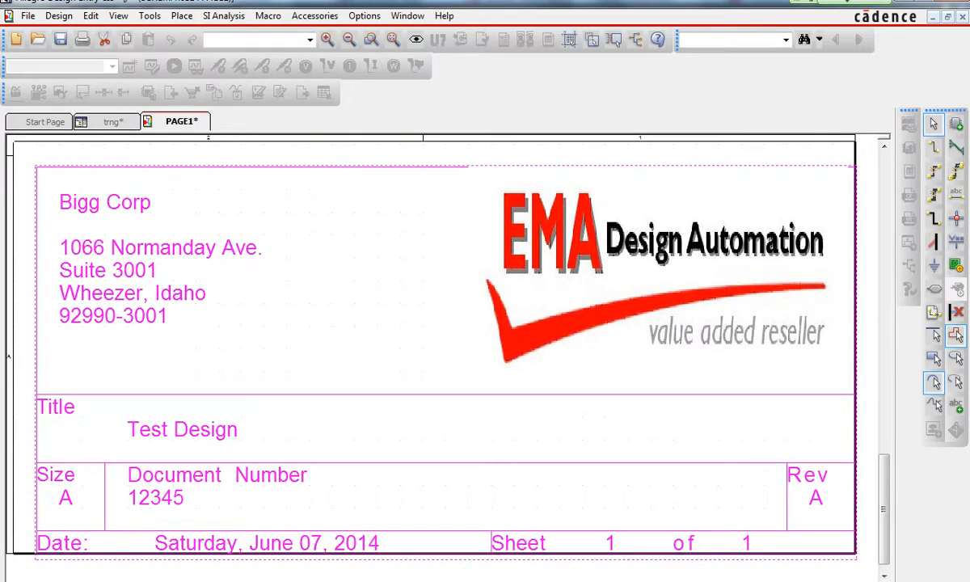
pyautogui.scroll(2, 432, 348)
pyautogui.press('Escape')
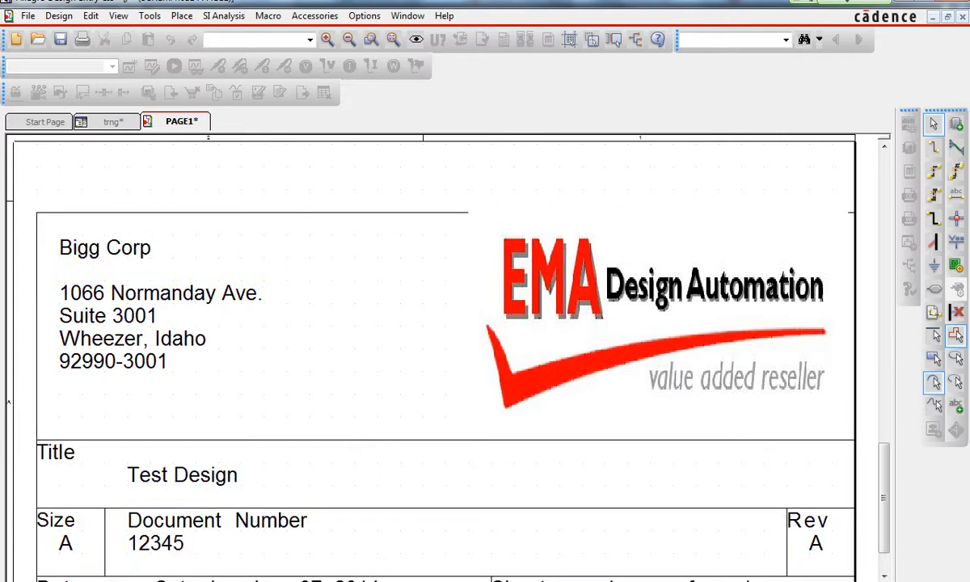
pyautogui.rightClick(185, 121)
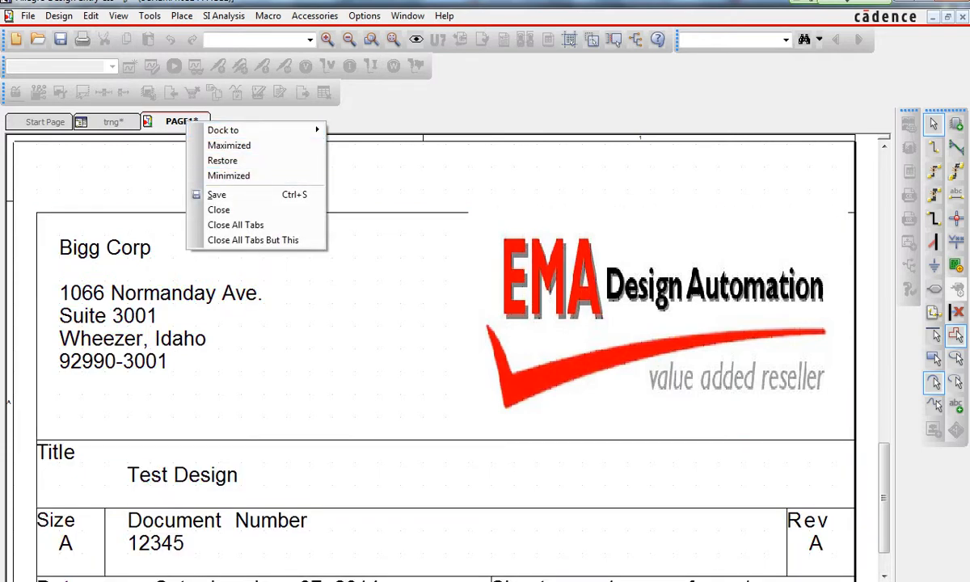
pyautogui.click(364, 324)
pyautogui.press('Escape')
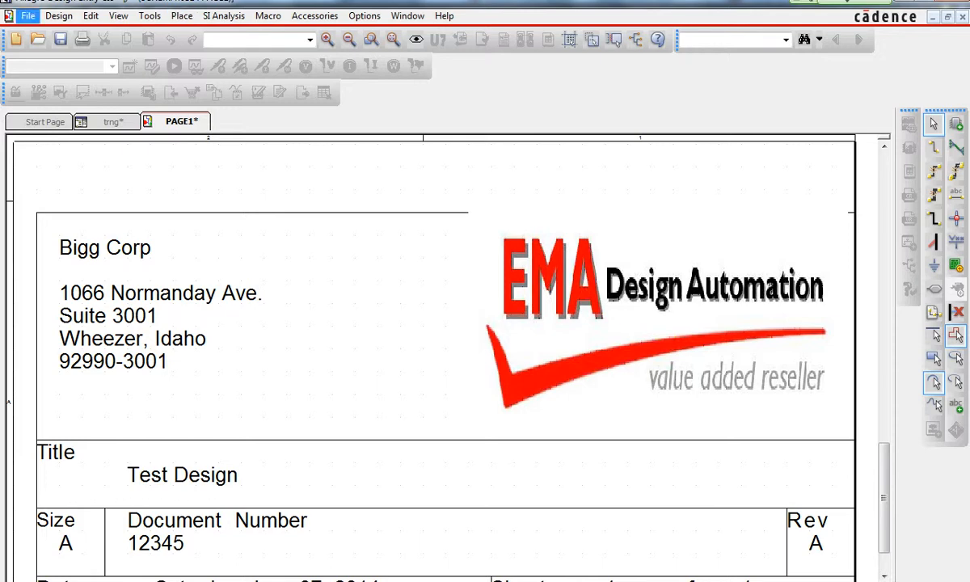
# - Close the schematic page, saving the design as DESIGN1
pyautogui.click(28, 16)
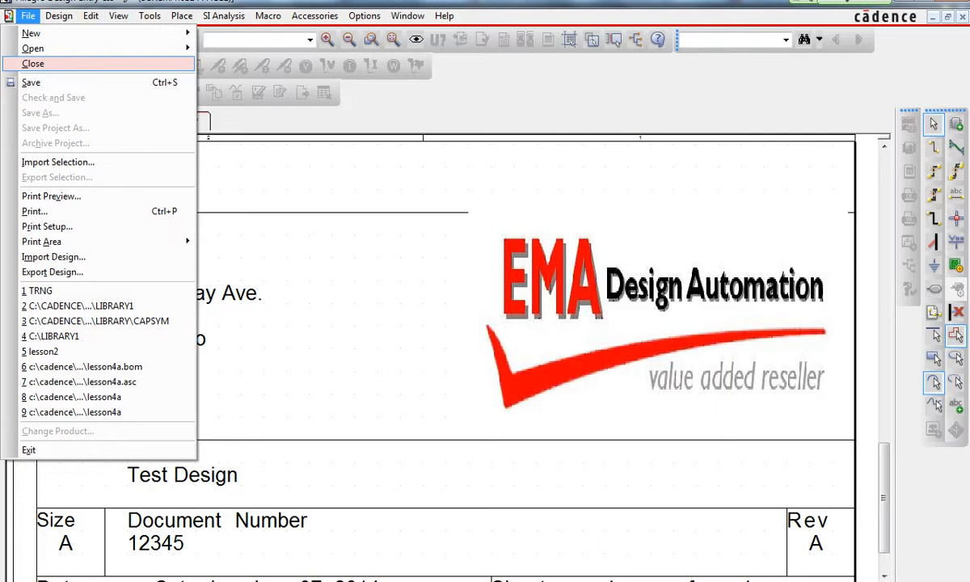
pyautogui.click(34, 63)
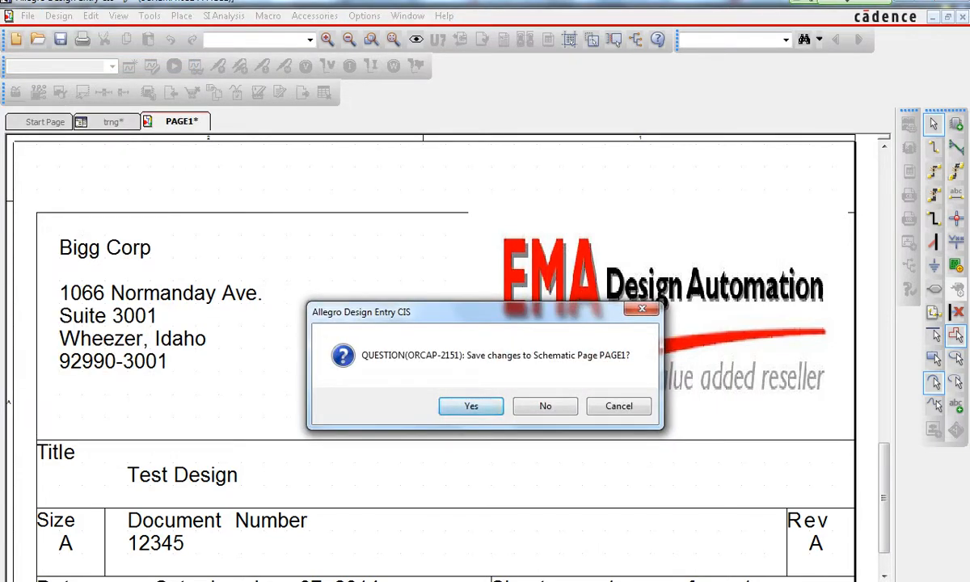
pyautogui.click(472, 406)
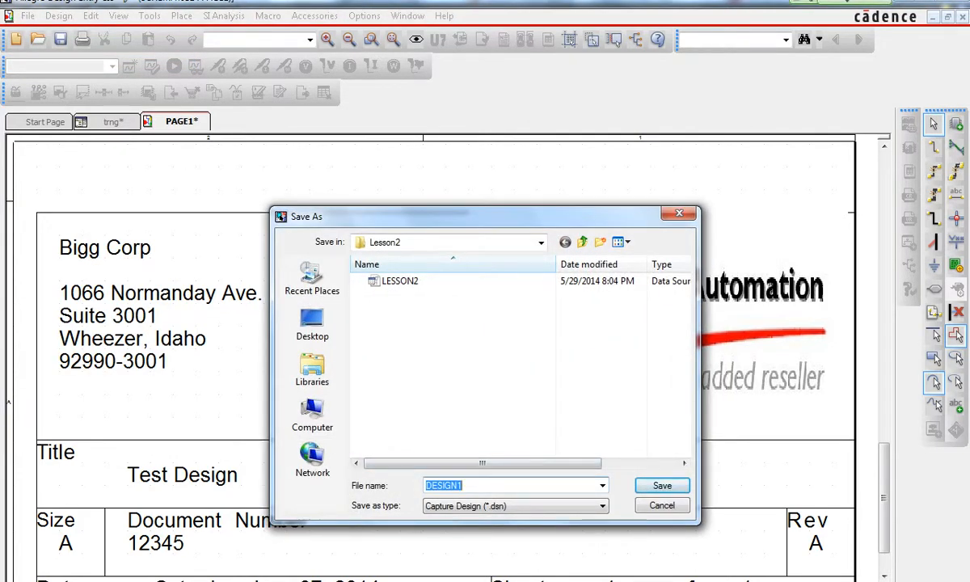
pyautogui.click(662, 486)
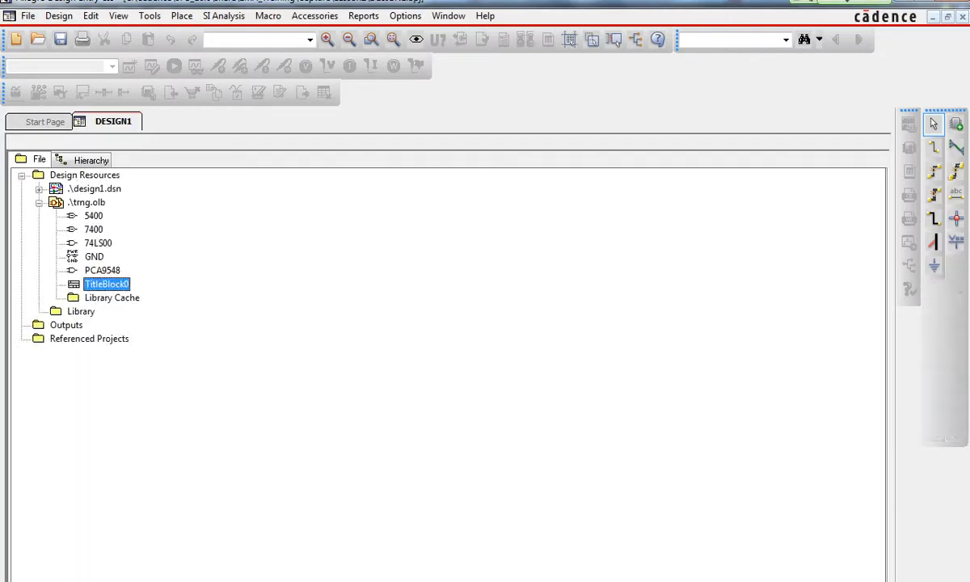
# - Close the project, saving changes to all open files
pyautogui.click(28, 16)
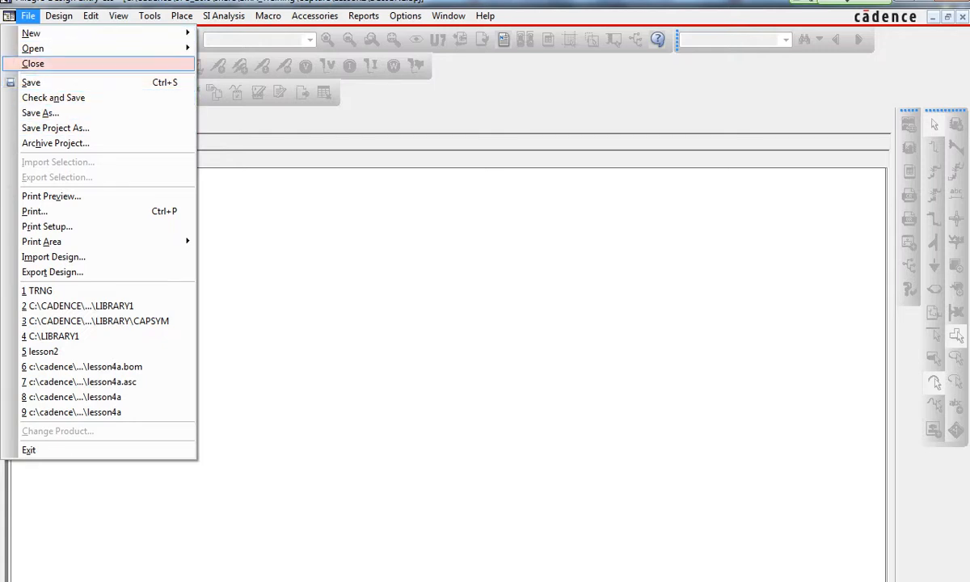
pyautogui.click(33, 63)
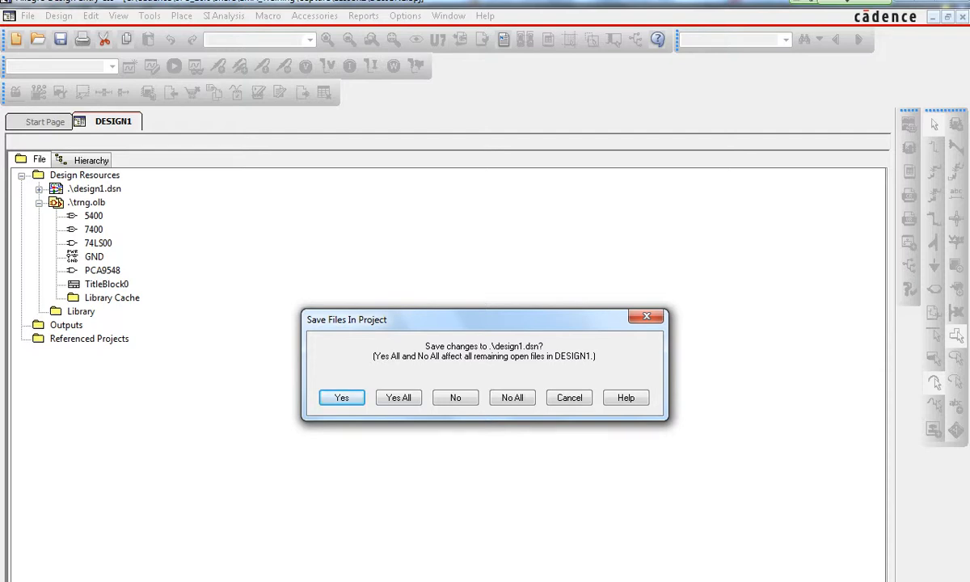
pyautogui.click(399, 398)
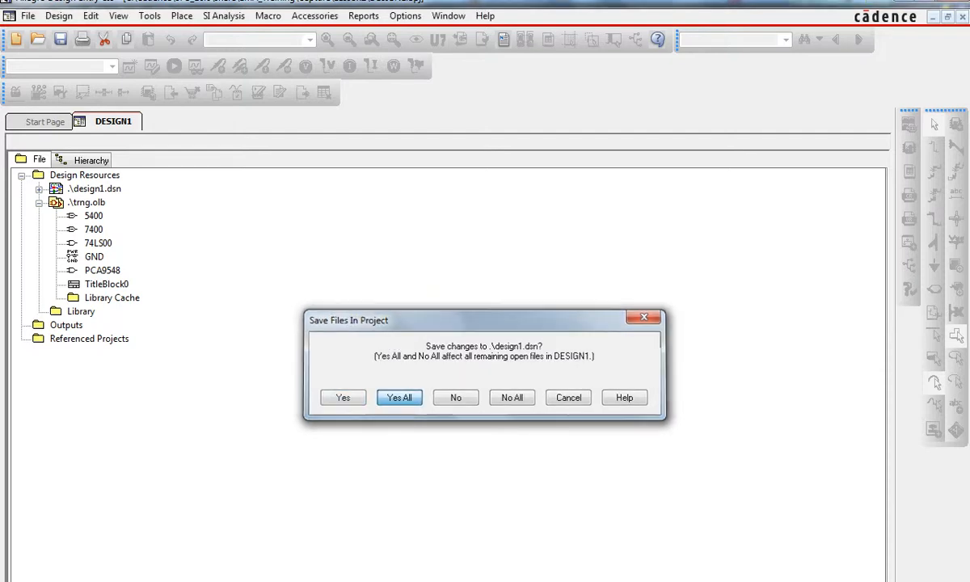